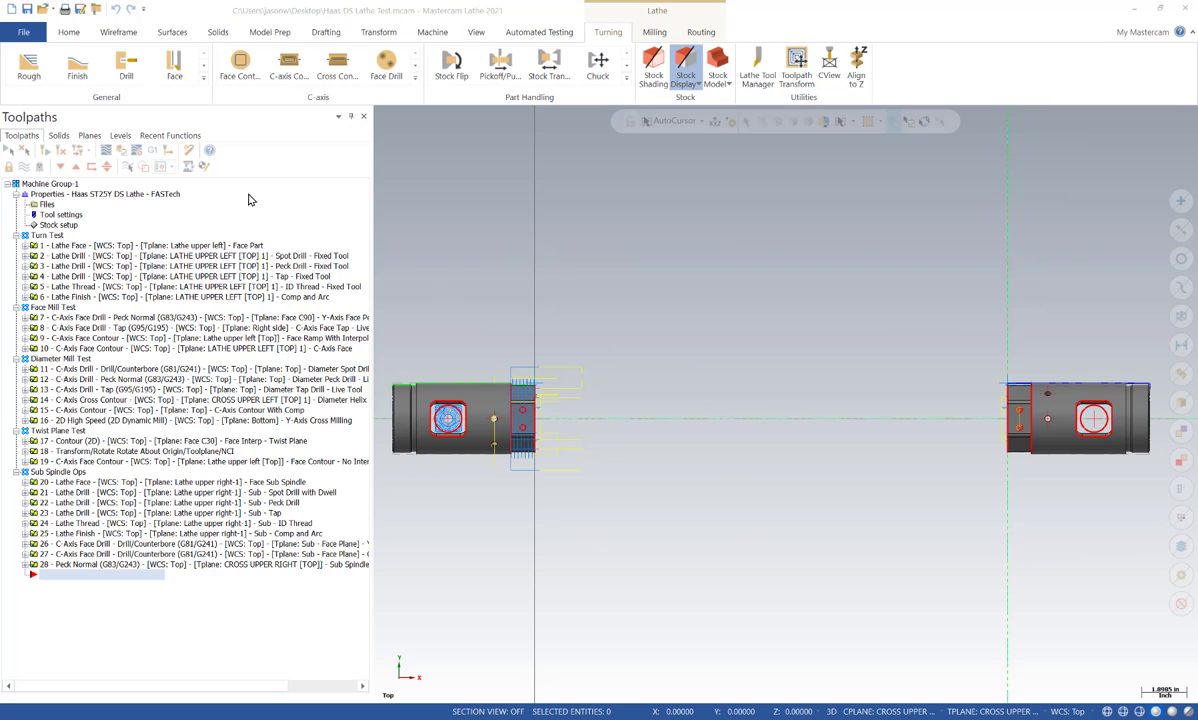
- Select all toolpath operations, post them with the default settings, and move the post prompt window aside
{"action": "key", "text": "ctrl+a"}
{"action": "left_click", "coordinate": [154, 152]}
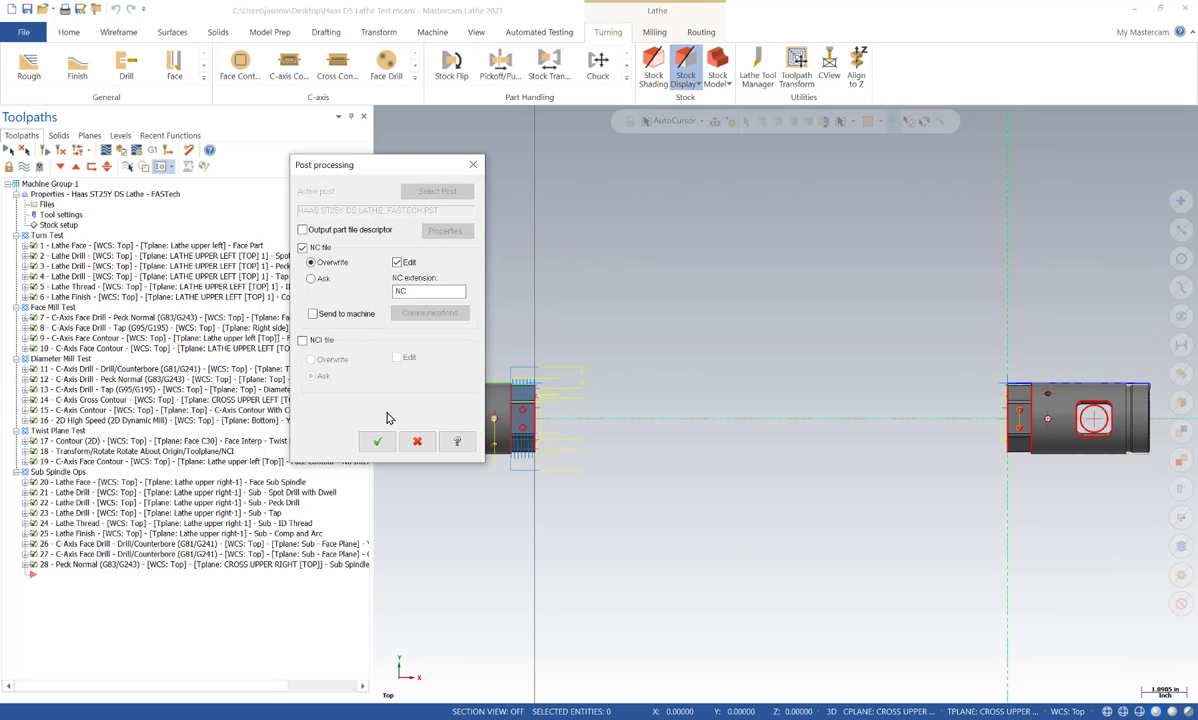
{"action": "left_click", "coordinate": [378, 442]}
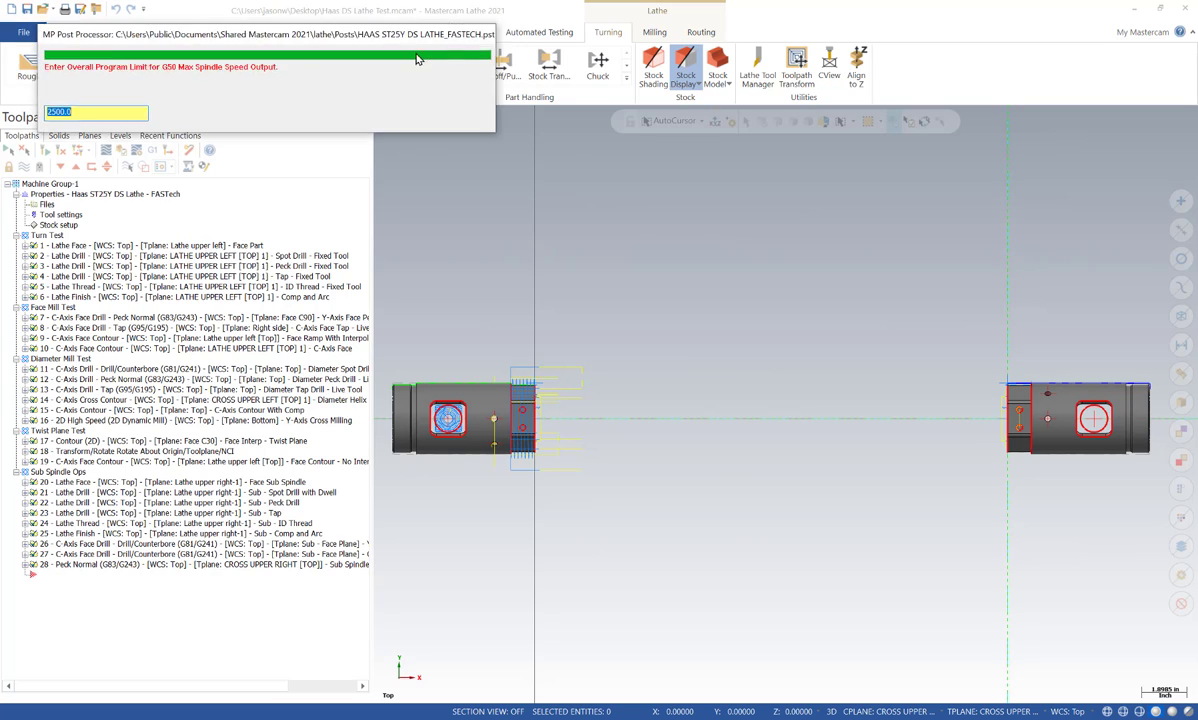
{"action": "left_click_drag", "start_coordinate": [352, 10], "coordinate": [590, 204]}
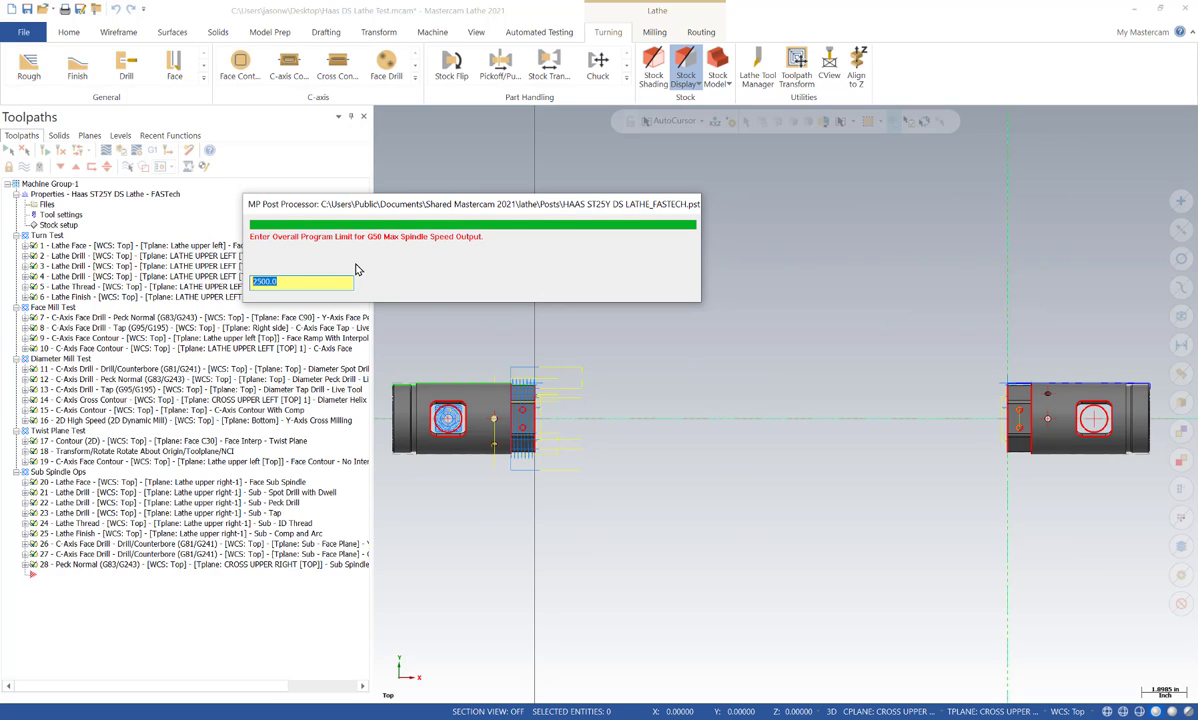
- Enter 3500 as the G50 spindle speed limit and accept the default X home position 0.0
{"action": "type", "text": "3500"}
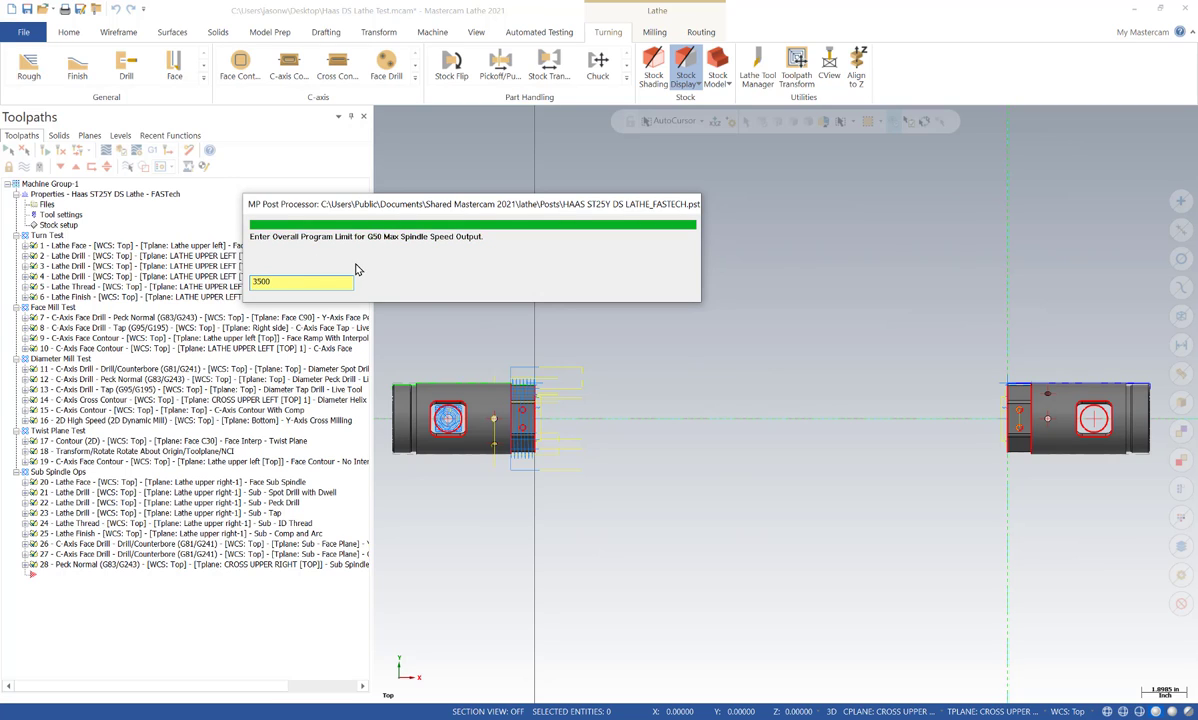
{"action": "key", "text": "Return"}
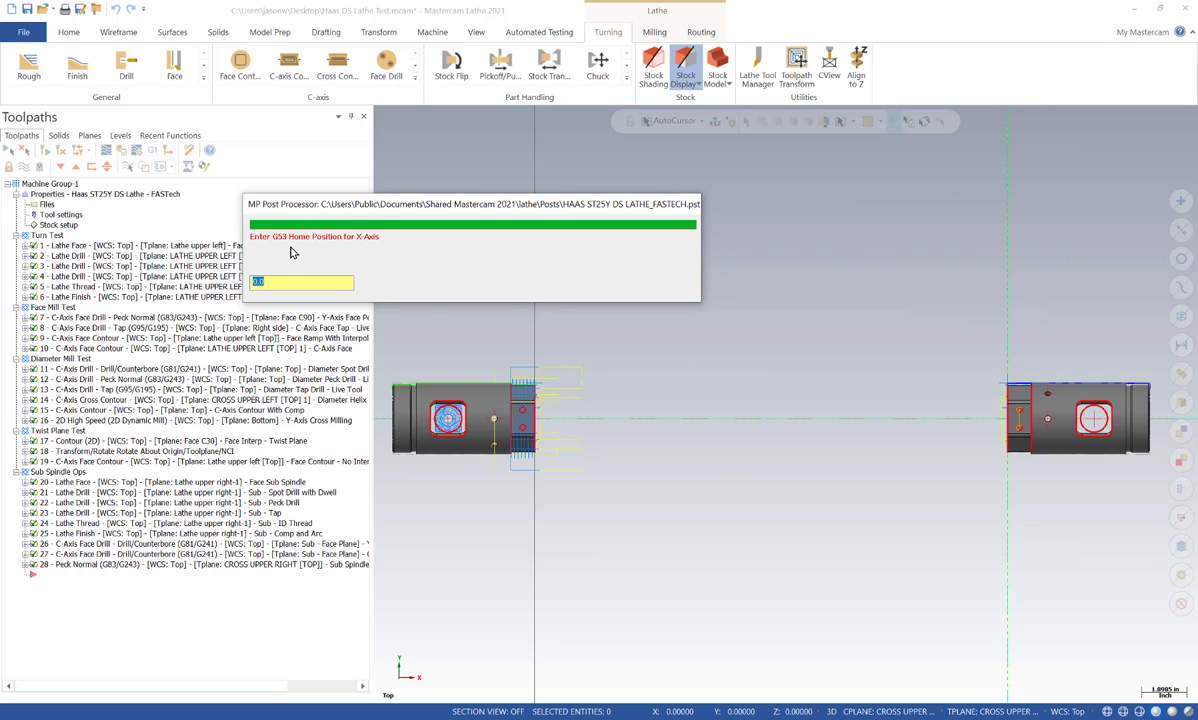
{"action": "key", "text": "Return"}
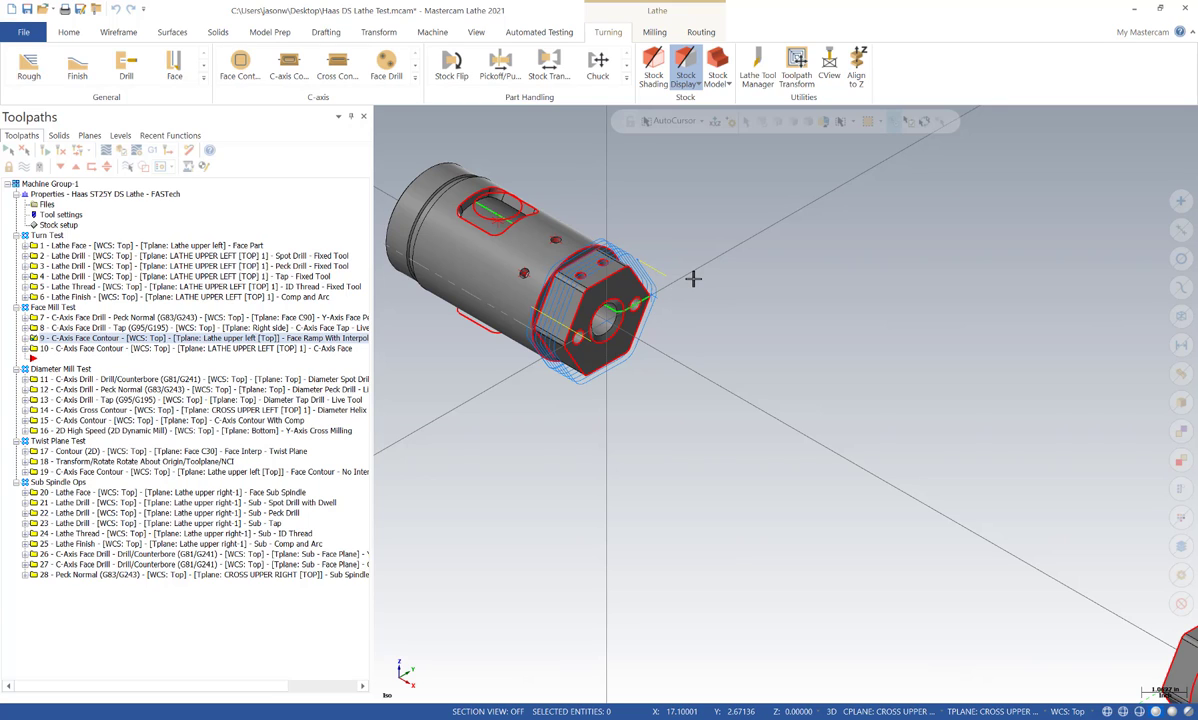
- Open operation 9 C-Axis Face Contour's parameters for review
{"action": "double_click", "coordinate": [548, 341]}
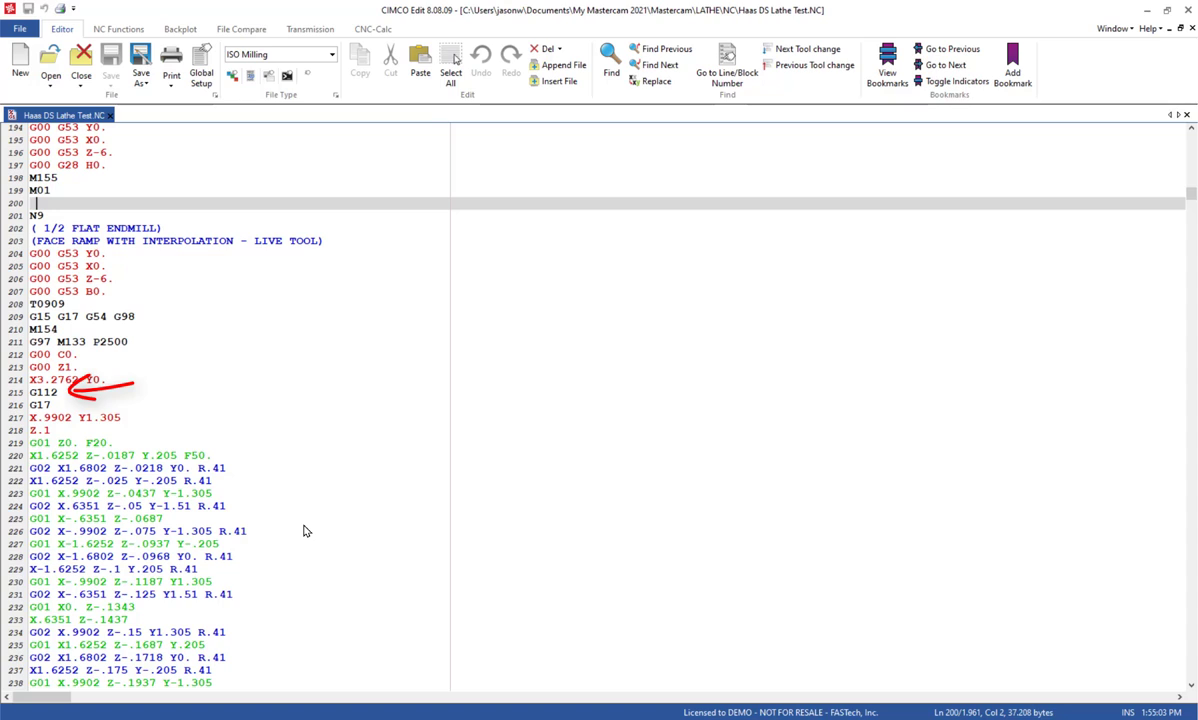
{"action": "left_click", "coordinate": [304, 526]}
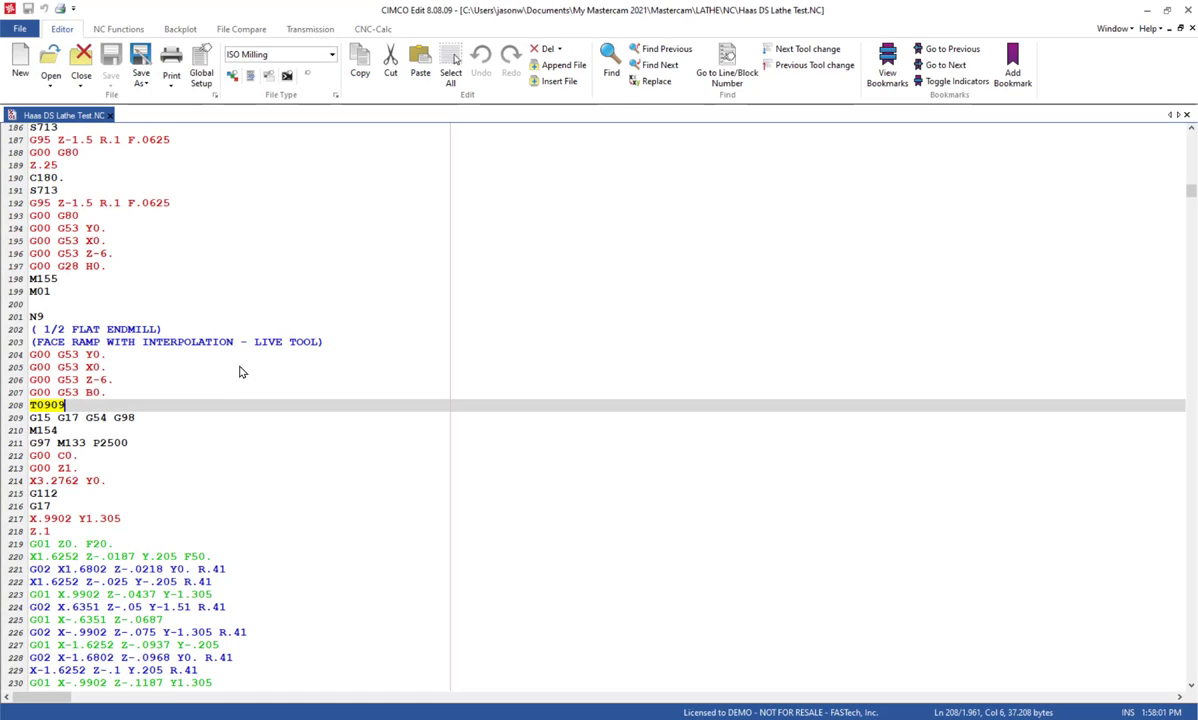
- Back in Mastercam, indicate the first cutting move of the face ramp toolpath
{"action": "left_click", "coordinate": [211, 559]}
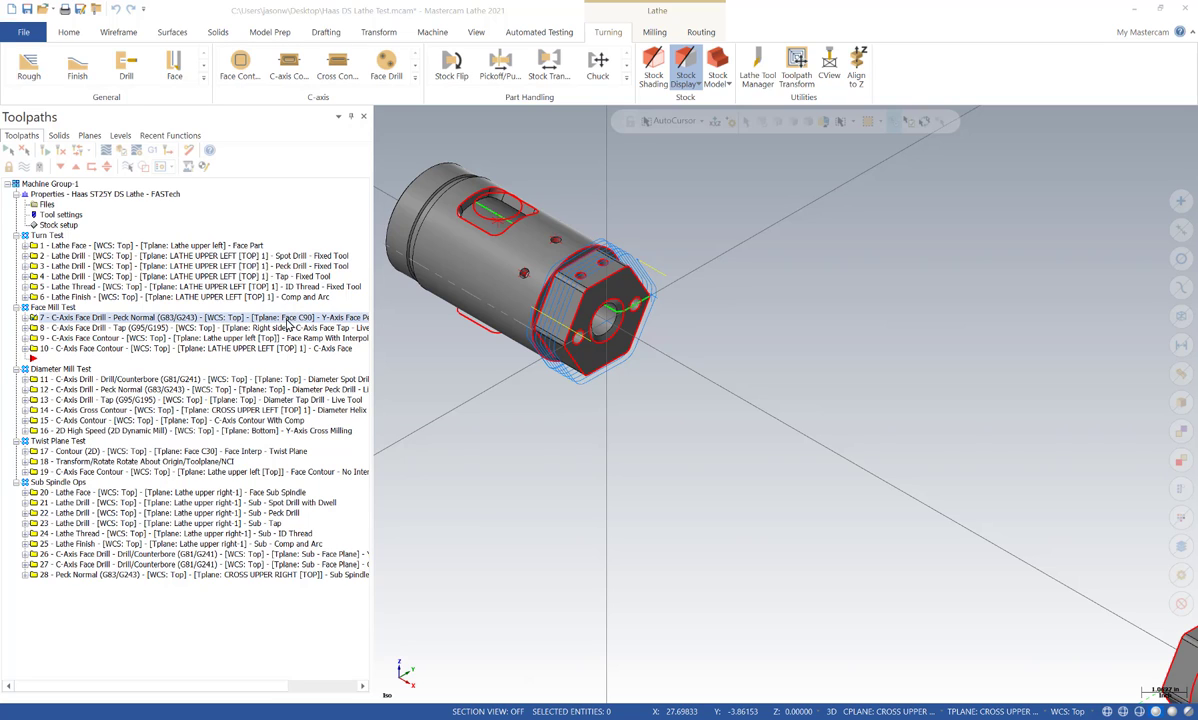
- Show the work plane list and check where the Right side plane sits
{"action": "left_click", "coordinate": [89, 136]}
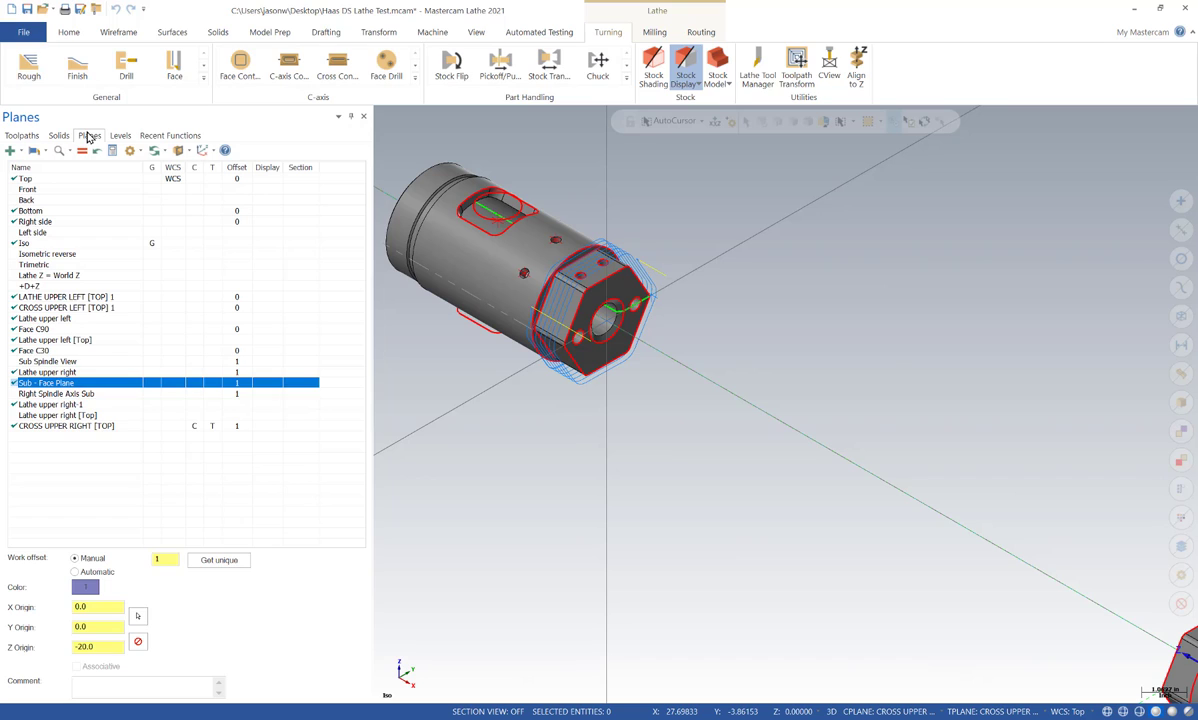
{"action": "left_click", "coordinate": [57, 222]}
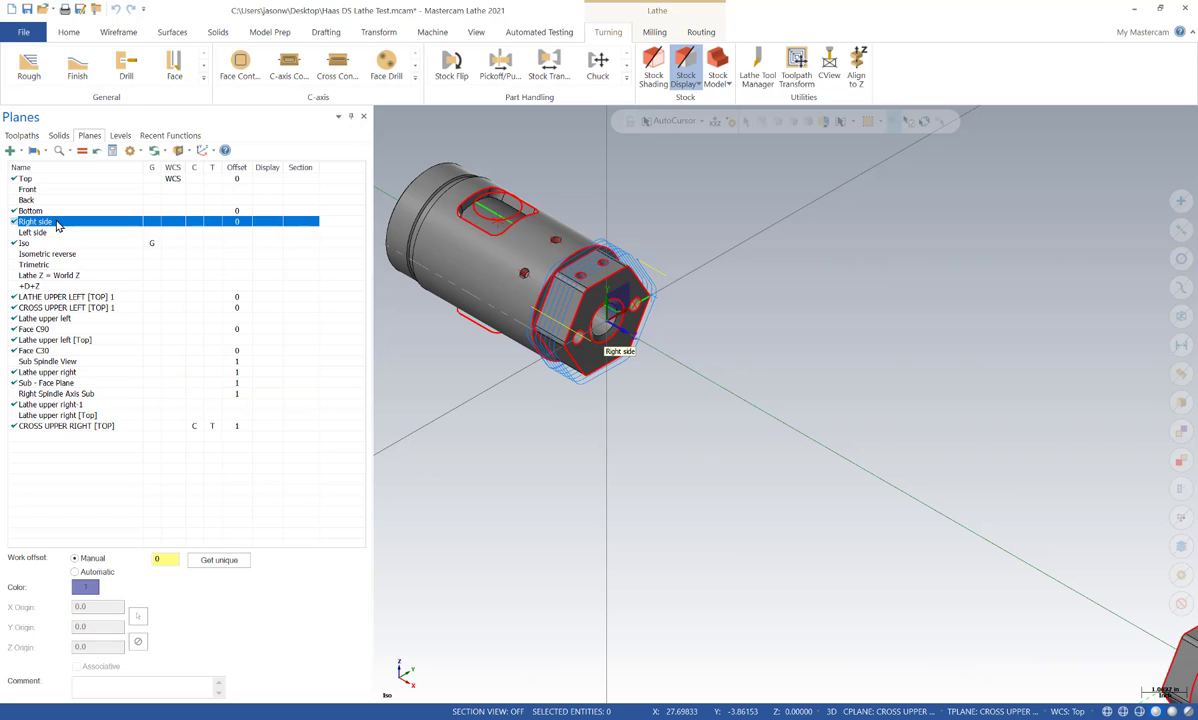
{"action": "scroll", "coordinate": [616, 316], "scroll_direction": "up", "scroll_amount": 3}
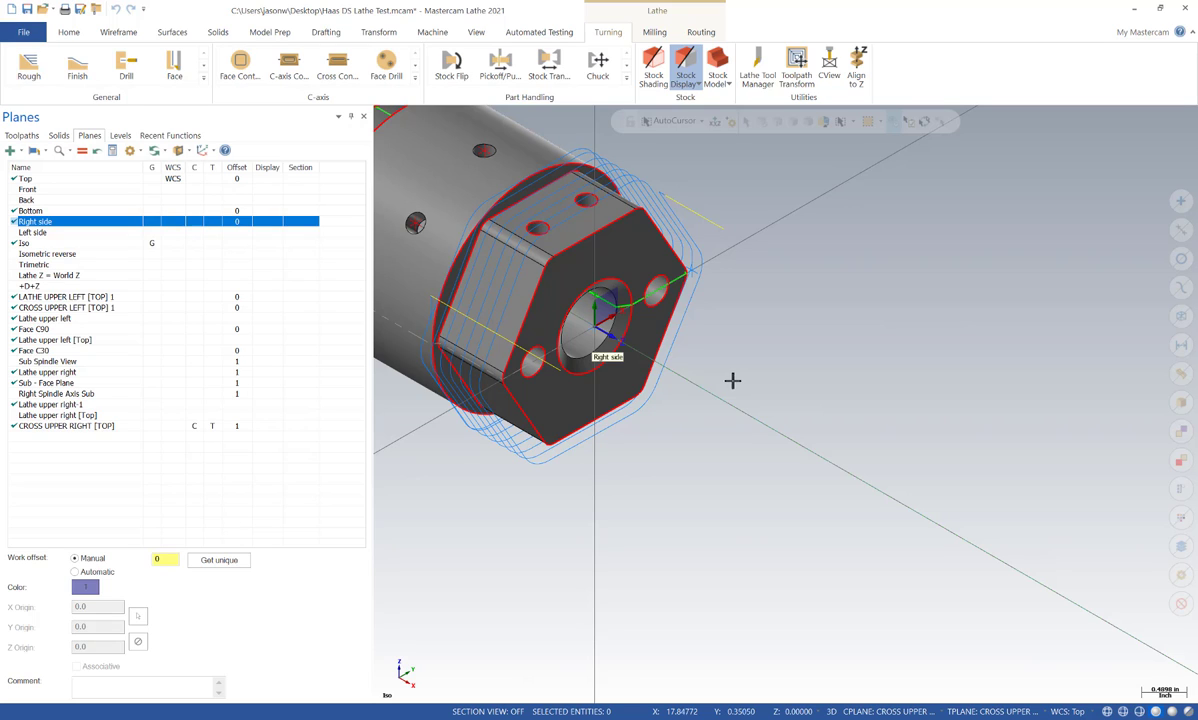
- Locate the Face C90 plane and display its gnomon on the part
{"action": "left_click", "coordinate": [81, 330]}
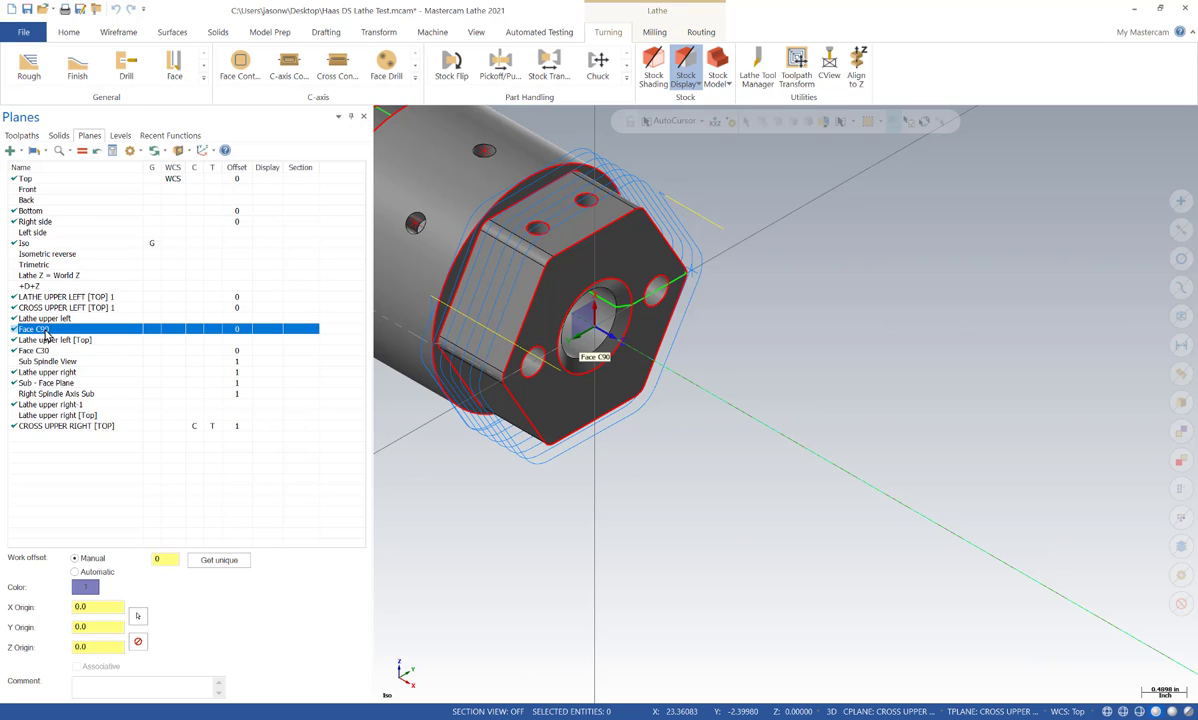
{"action": "right_click", "coordinate": [45, 331]}
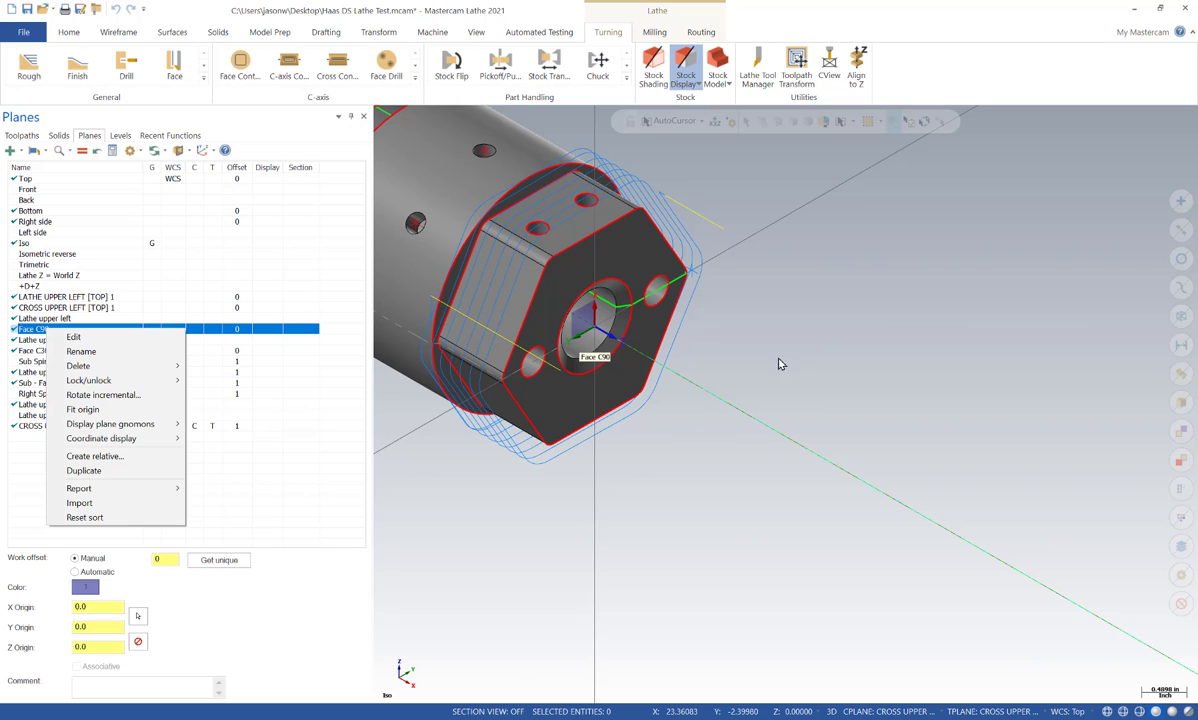
{"action": "left_click", "coordinate": [698, 337]}
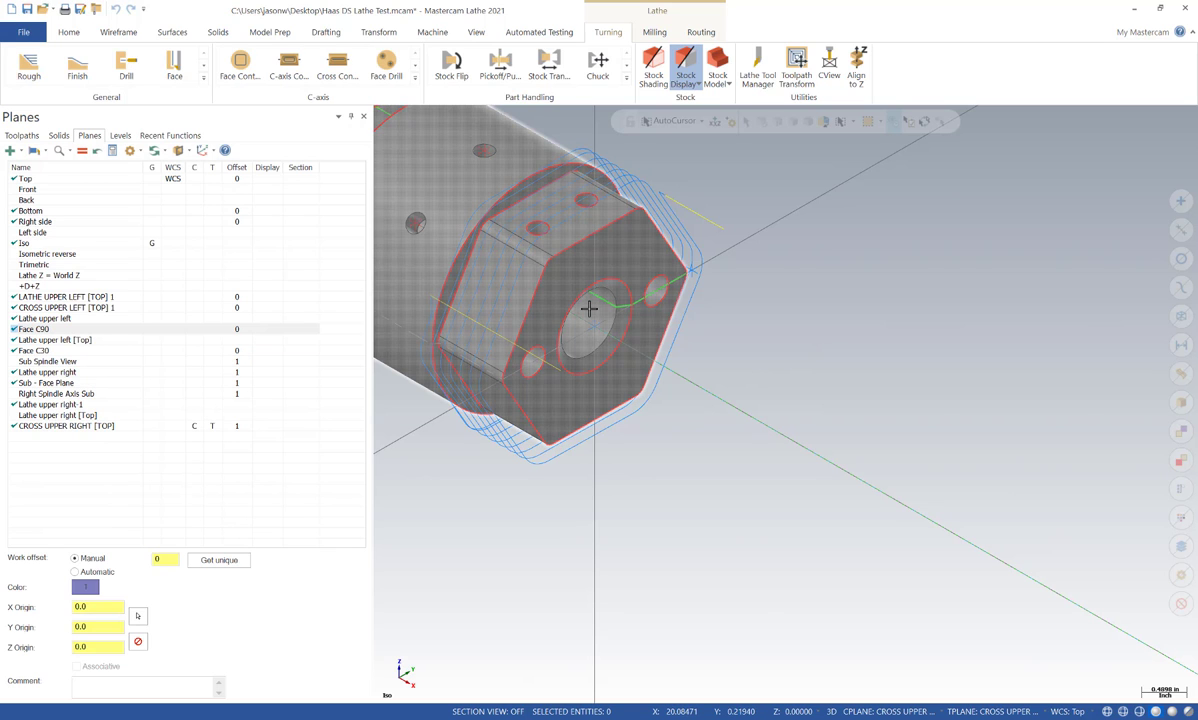
{"action": "left_click", "coordinate": [45, 329]}
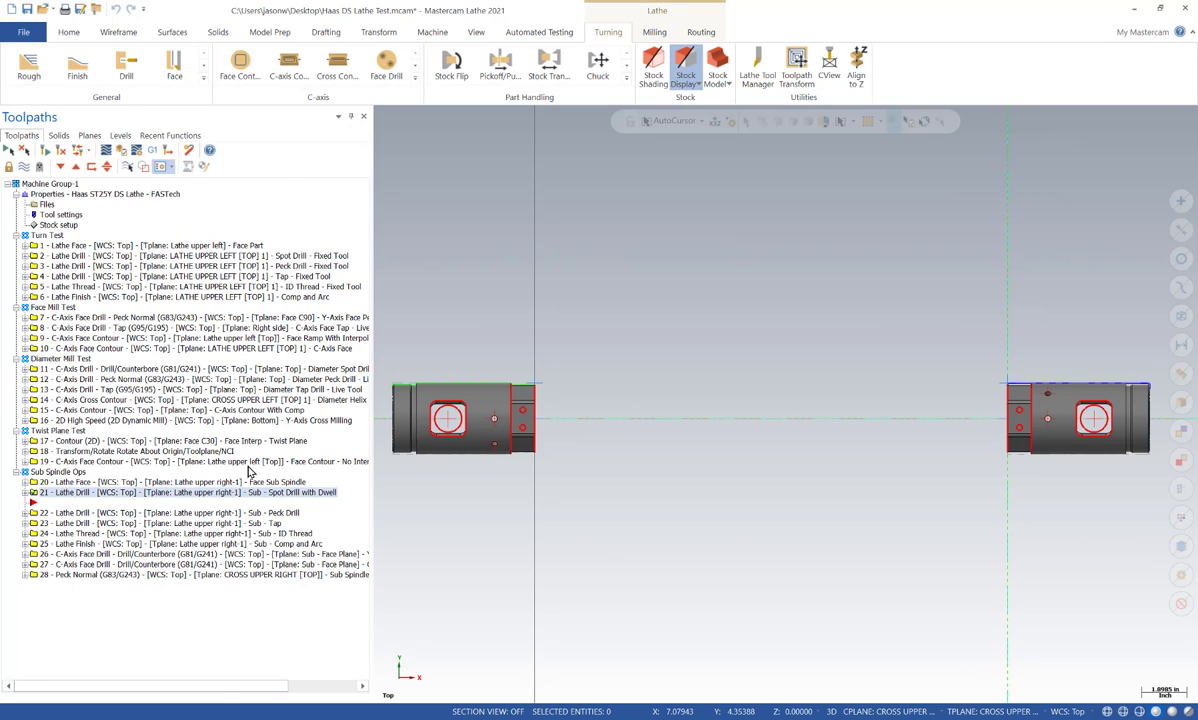
{"action": "left_click", "coordinate": [249, 466]}
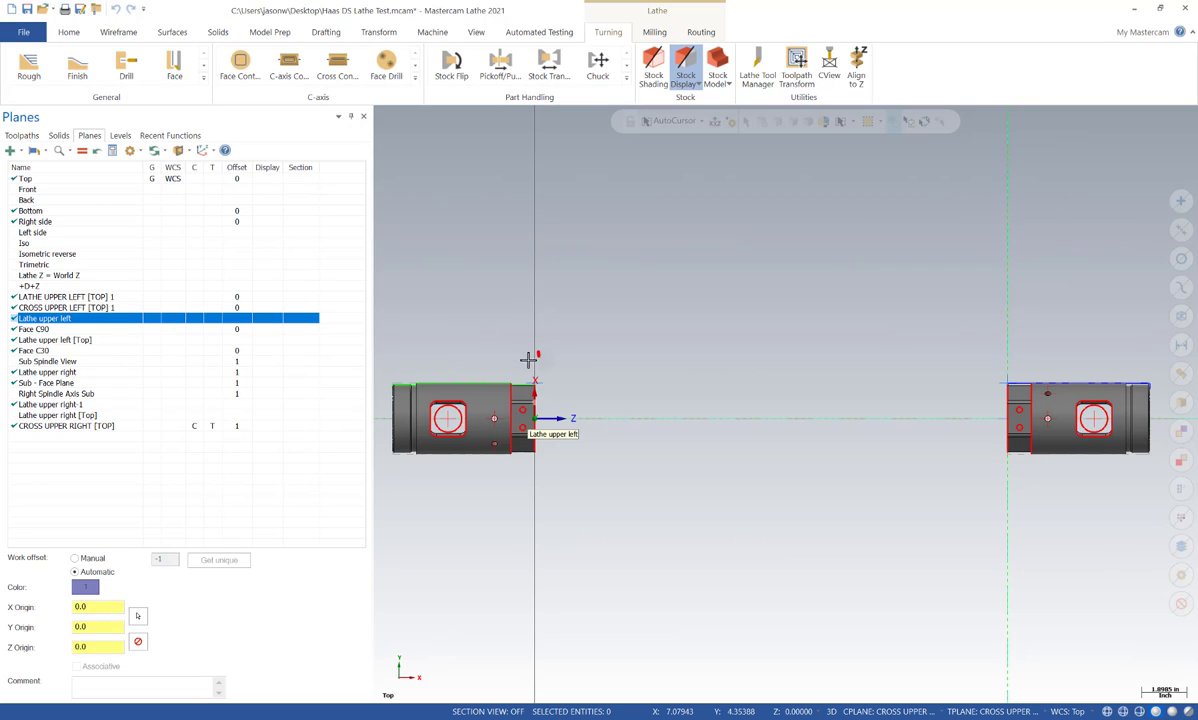
{"action": "left_click_drag", "start_coordinate": [538, 355], "coordinate": [537, 228]}
{"action": "mouse_move", "coordinate": [515, 275]}
{"action": "left_mouse_down"}
{"action": "mouse_move", "coordinate": [539, 229]}
{"action": "mouse_move", "coordinate": [563, 268]}
{"action": "left_mouse_up"}
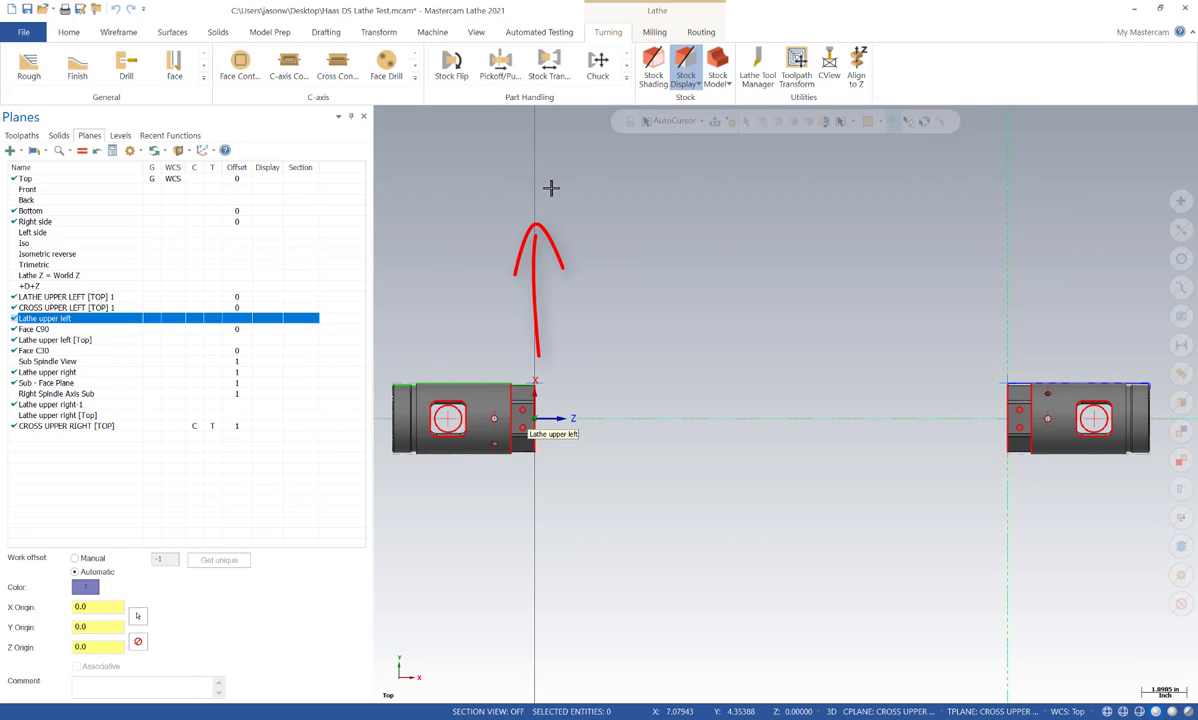
{"action": "left_click_drag", "start_coordinate": [568, 421], "coordinate": [705, 412]}
{"action": "left_click_drag", "start_coordinate": [658, 398], "coordinate": [665, 442]}
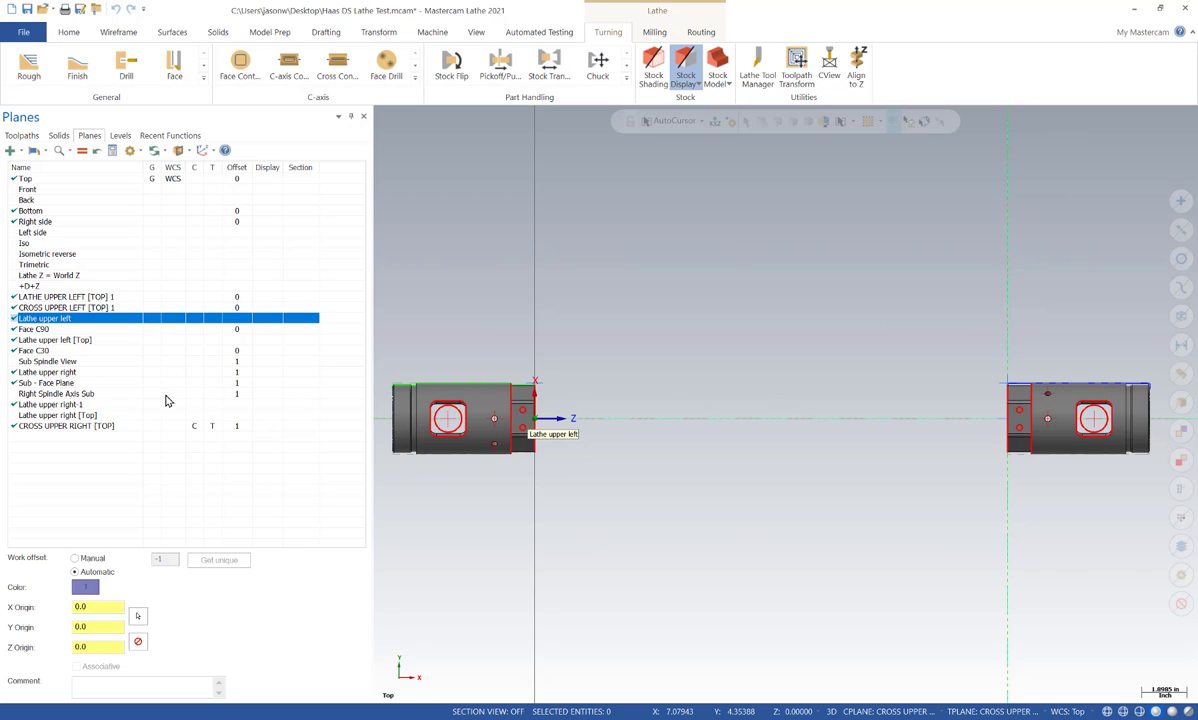
{"action": "left_click", "coordinate": [62, 404]}
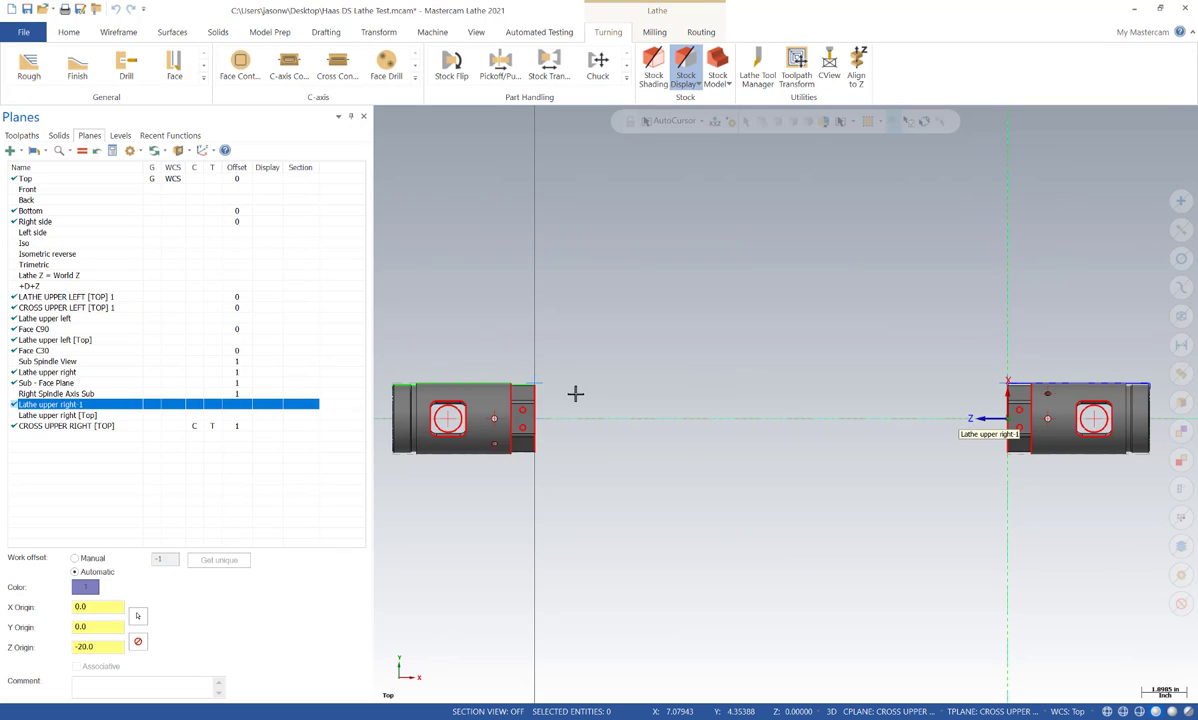
{"action": "mouse_move", "coordinate": [958, 419]}
{"action": "left_mouse_down"}
{"action": "mouse_move", "coordinate": [882, 420]}
{"action": "mouse_move", "coordinate": [878, 443]}
{"action": "left_mouse_up"}
{"action": "left_click_drag", "start_coordinate": [872, 395], "coordinate": [842, 409]}
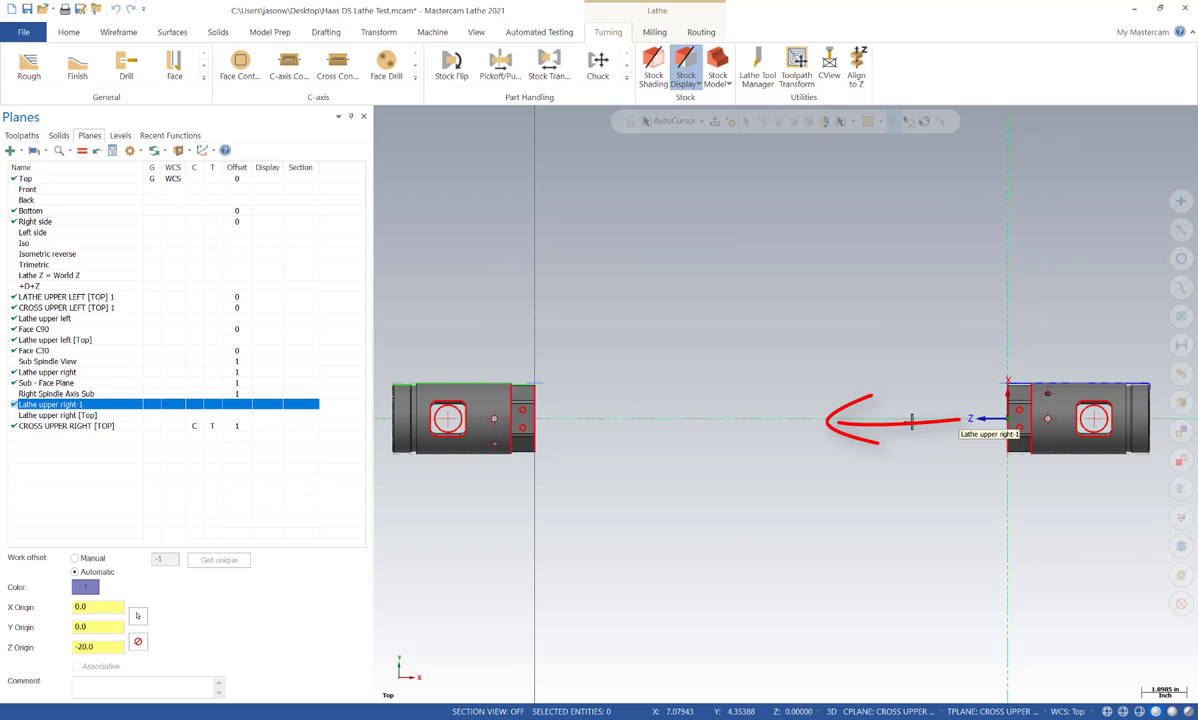
{"action": "left_click_drag", "start_coordinate": [1006, 358], "coordinate": [1004, 230]}
{"action": "mouse_move", "coordinate": [983, 278]}
{"action": "left_mouse_down"}
{"action": "mouse_move", "coordinate": [1008, 230]}
{"action": "mouse_move", "coordinate": [1031, 270]}
{"action": "left_mouse_up"}
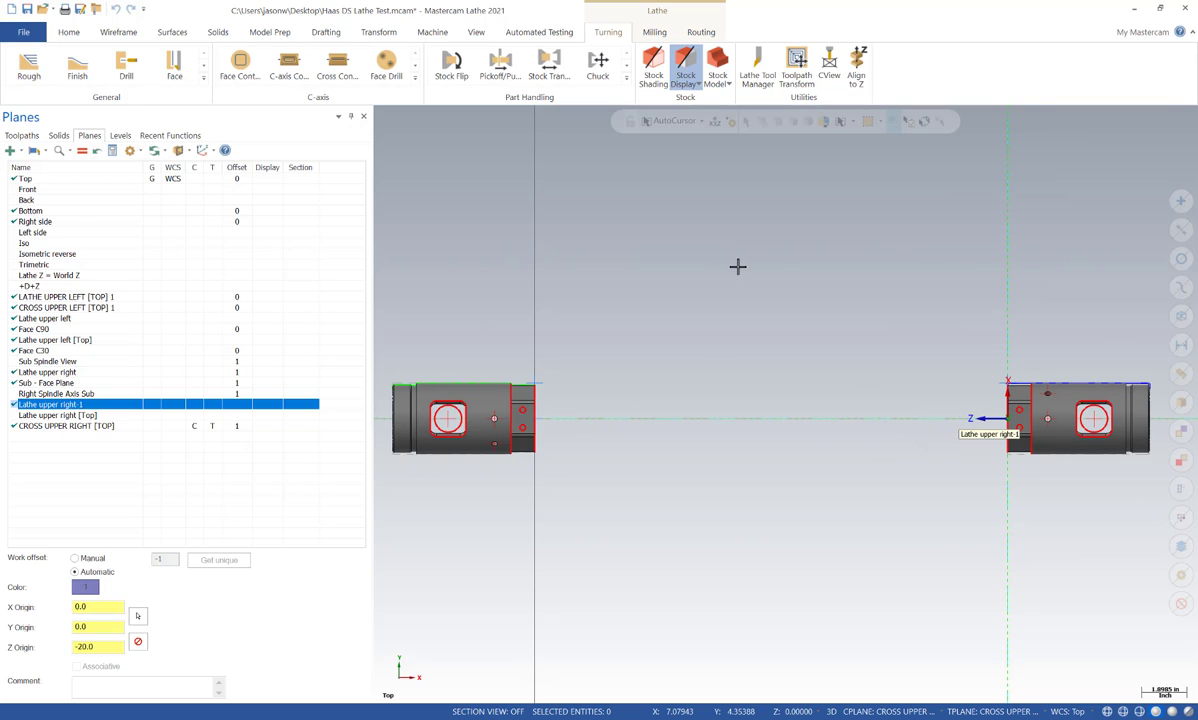
{"action": "left_click", "coordinate": [21, 135]}
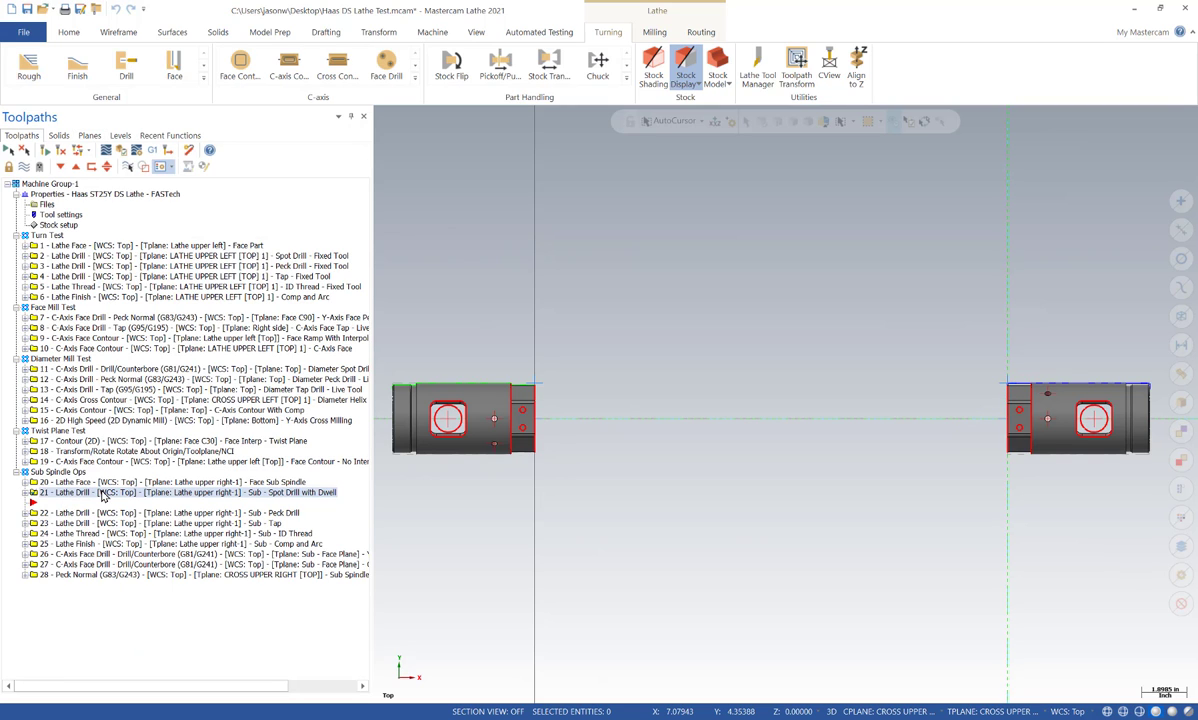
- Open operation 21's spot drill parameters and start entering the -0.25 depth
{"action": "left_click", "coordinate": [25, 492]}
{"action": "left_click", "coordinate": [70, 503]}
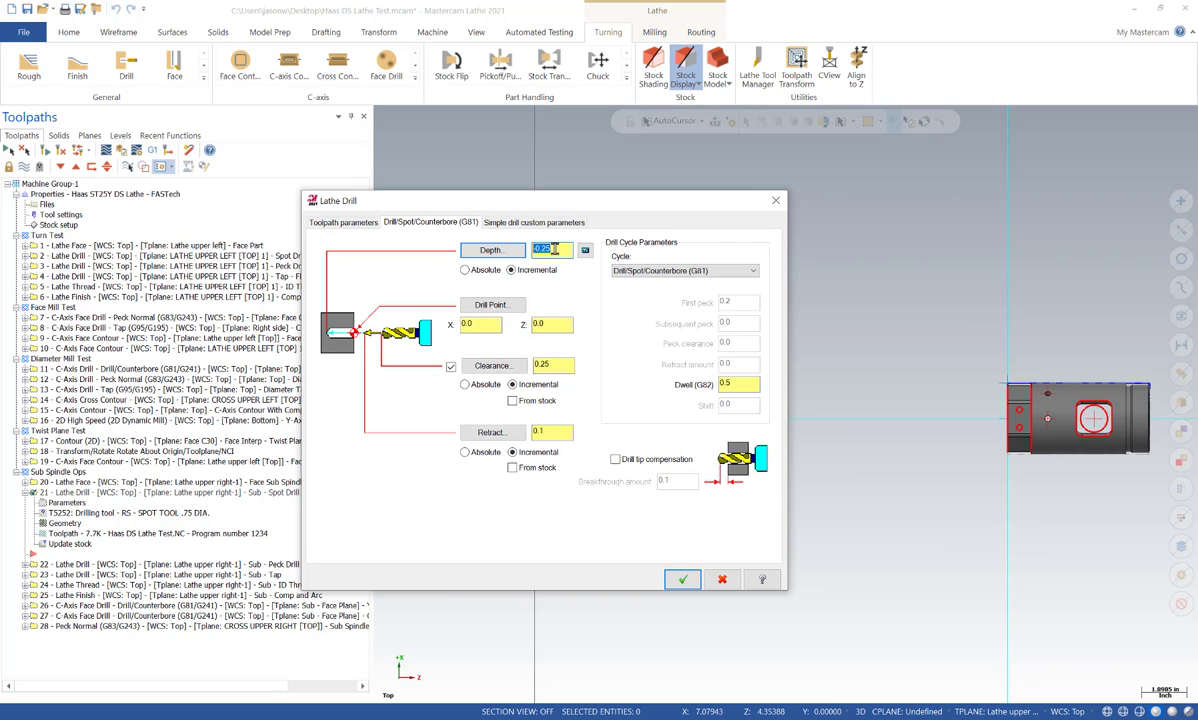
{"action": "type", "text": "-"}
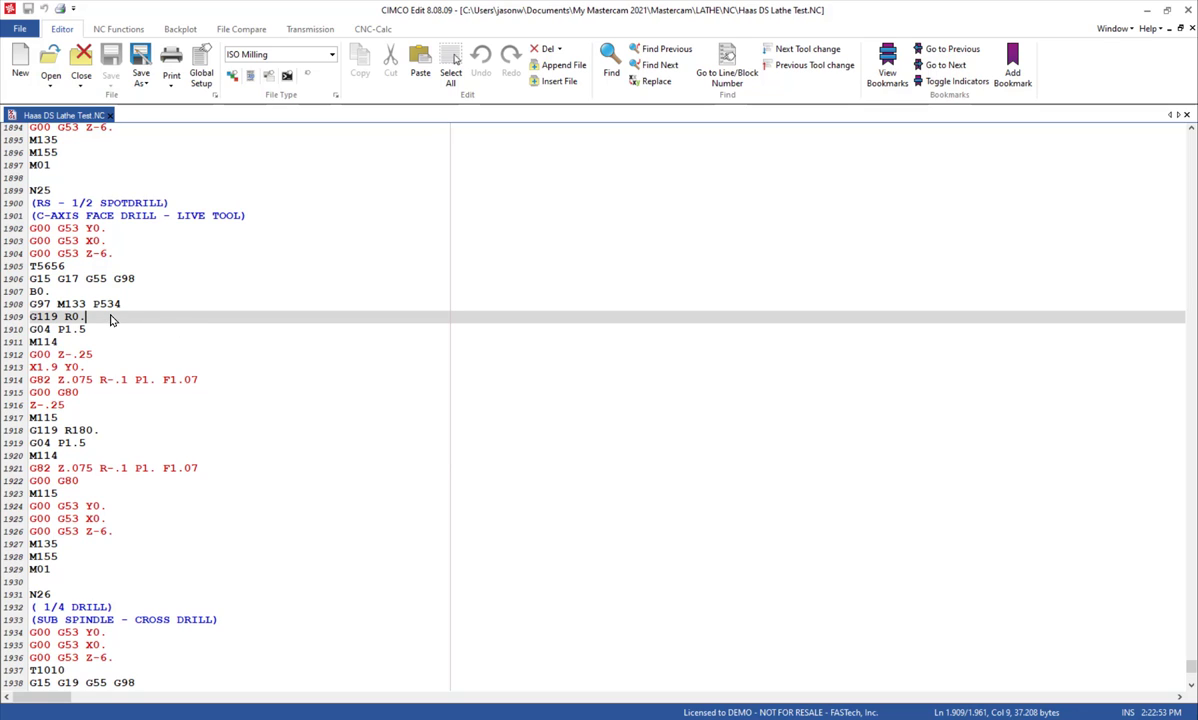
- Review the first orientation block: G15 on line 1906, G04 P1.5 dwell, and closing M114
{"action": "double_click", "coordinate": [32, 278]}
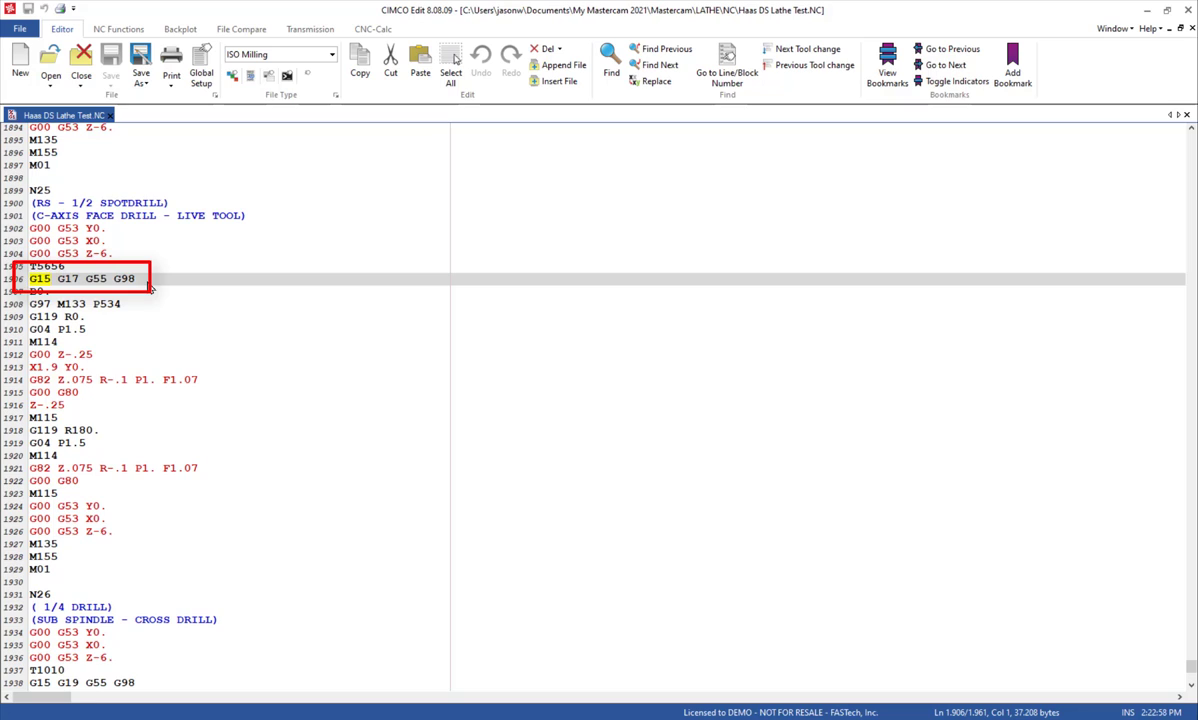
{"action": "mouse_move", "coordinate": [41, 283]}
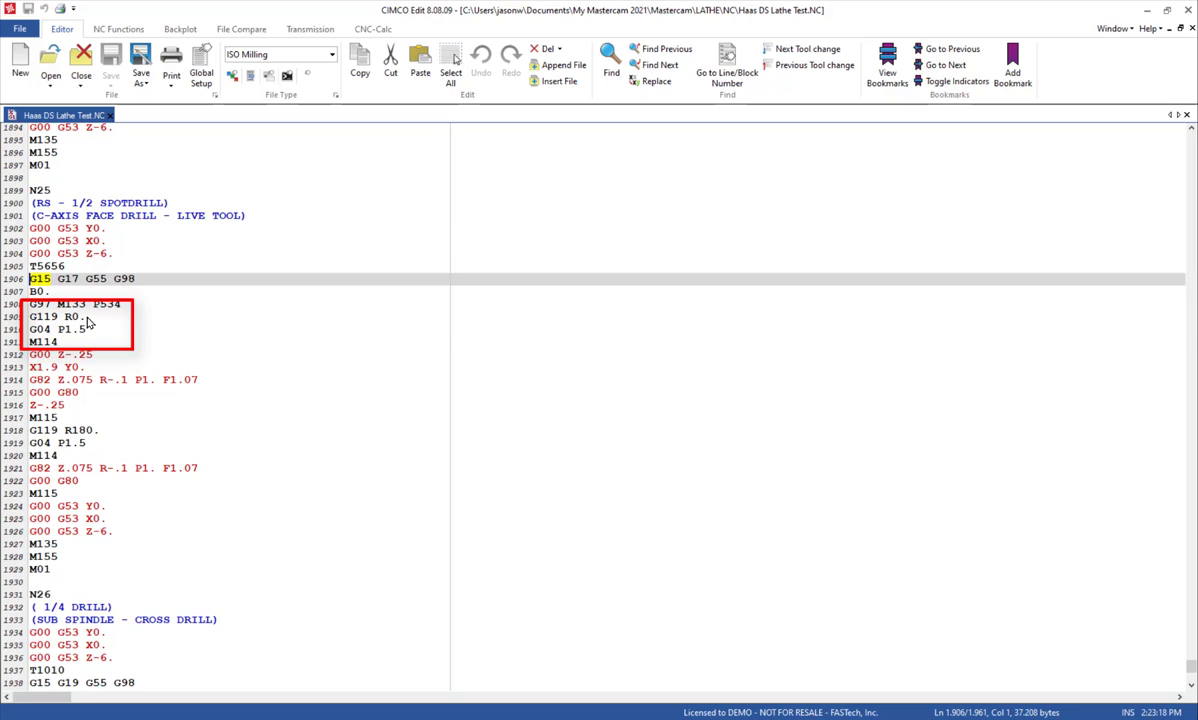
{"action": "left_click", "coordinate": [116, 330]}
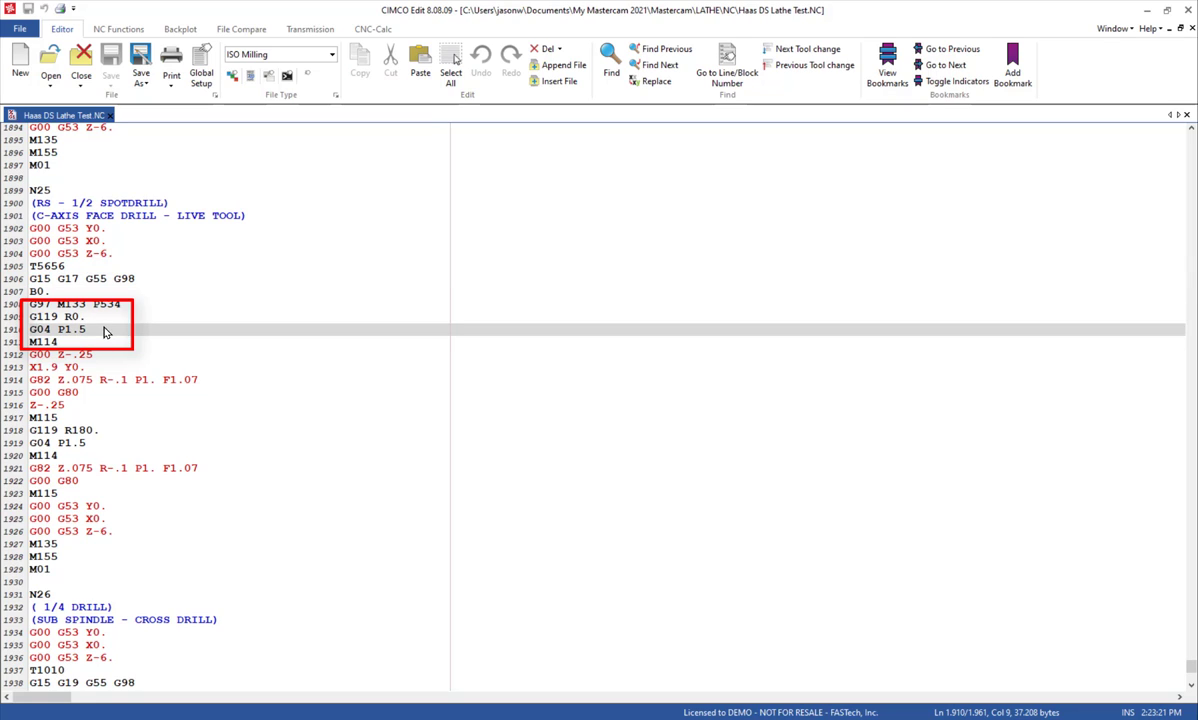
{"action": "left_click", "coordinate": [147, 341]}
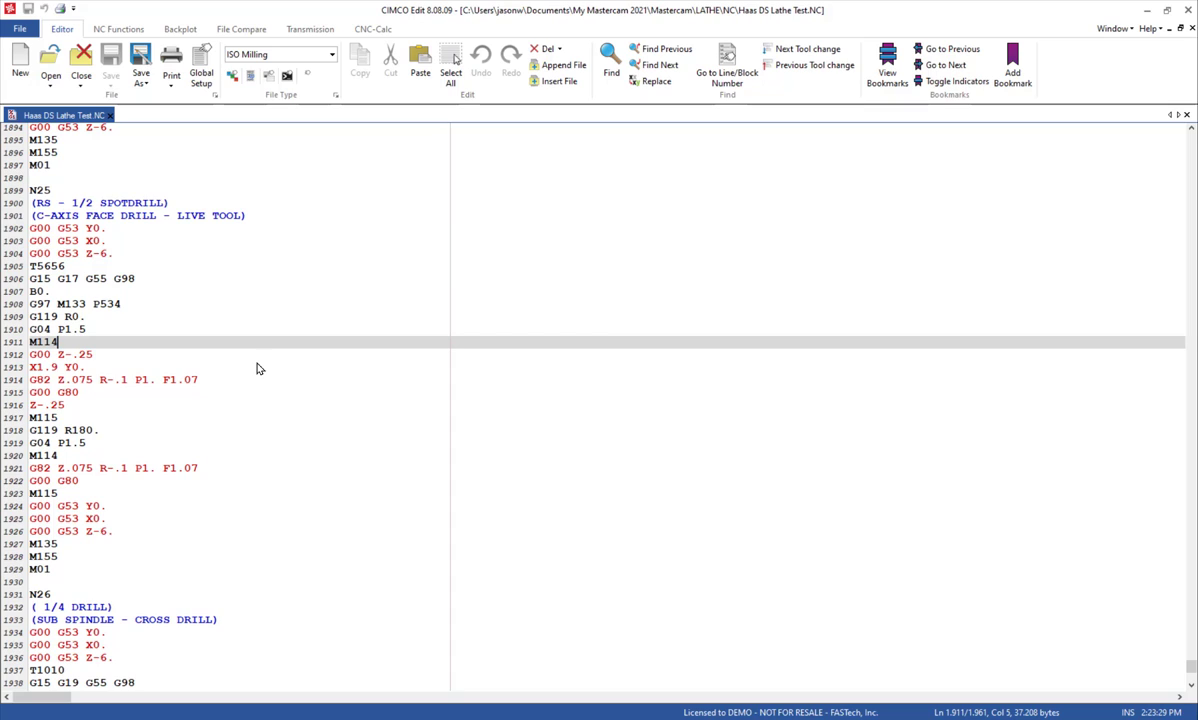
- Review the next block: M115, G119 R180., G04 P1.5 dwell, and closing M114
{"action": "left_click", "coordinate": [58, 418]}
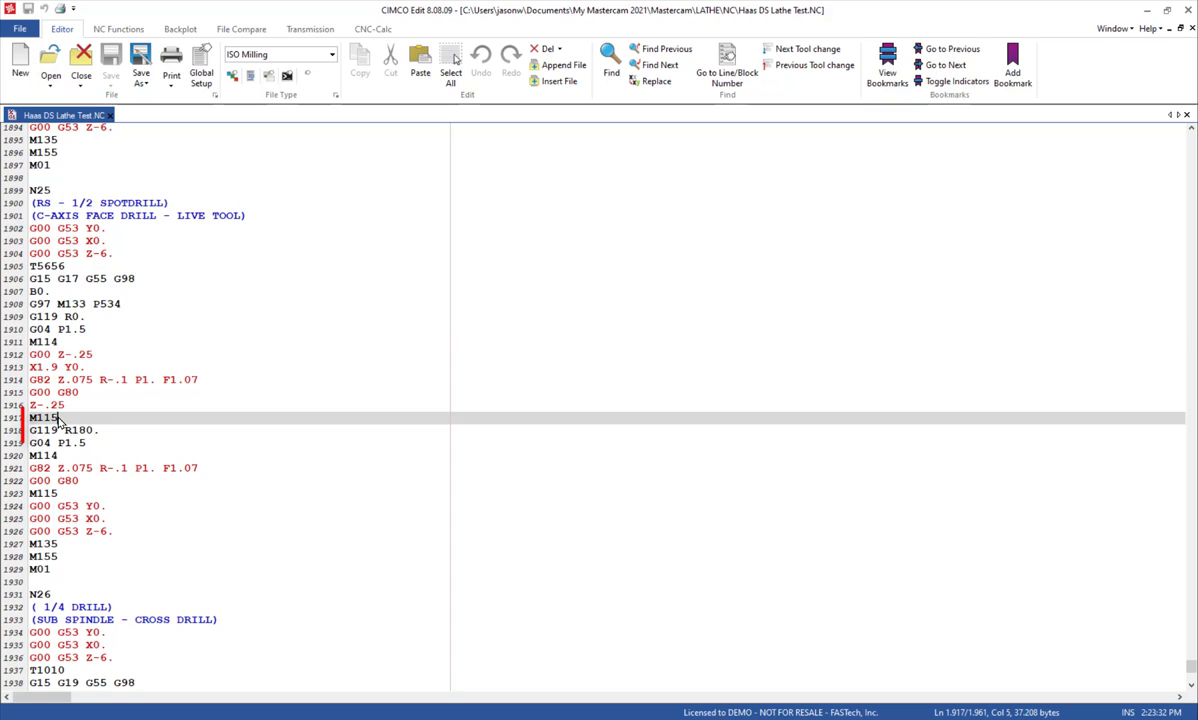
{"action": "mouse_move", "coordinate": [58, 420]}
{"action": "left_mouse_down"}
{"action": "mouse_move", "coordinate": [128, 420]}
{"action": "mouse_move", "coordinate": [134, 464]}
{"action": "left_mouse_up"}
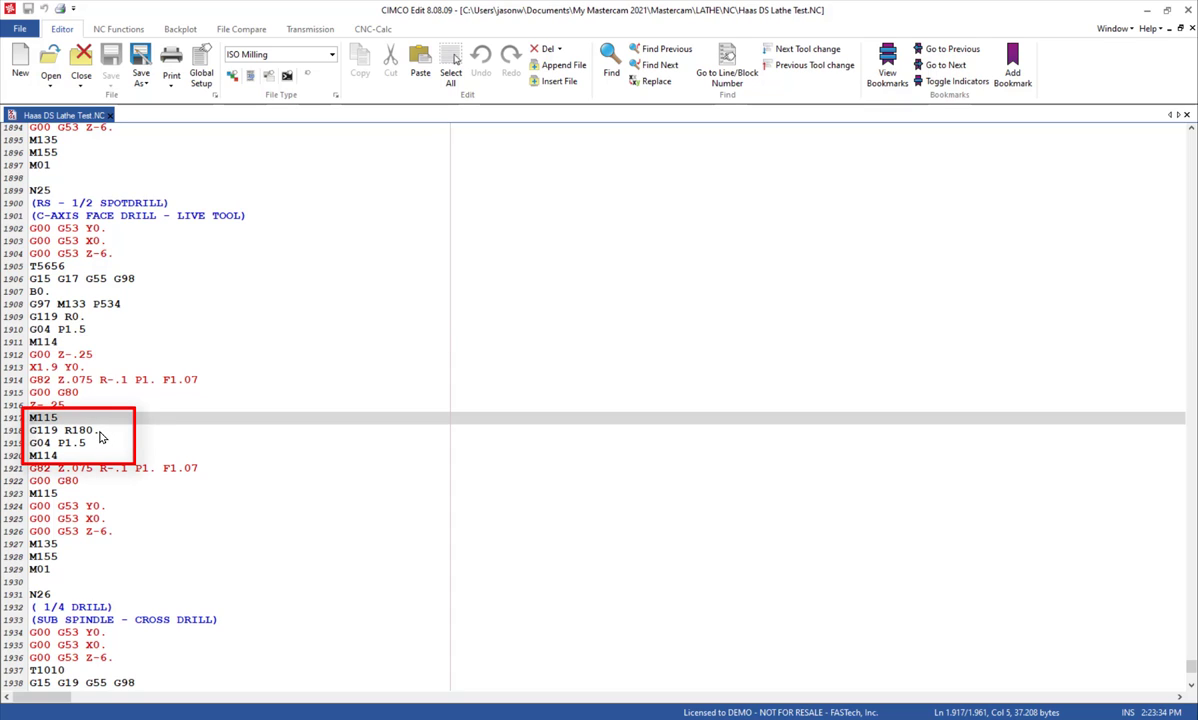
{"action": "left_click", "coordinate": [101, 435]}
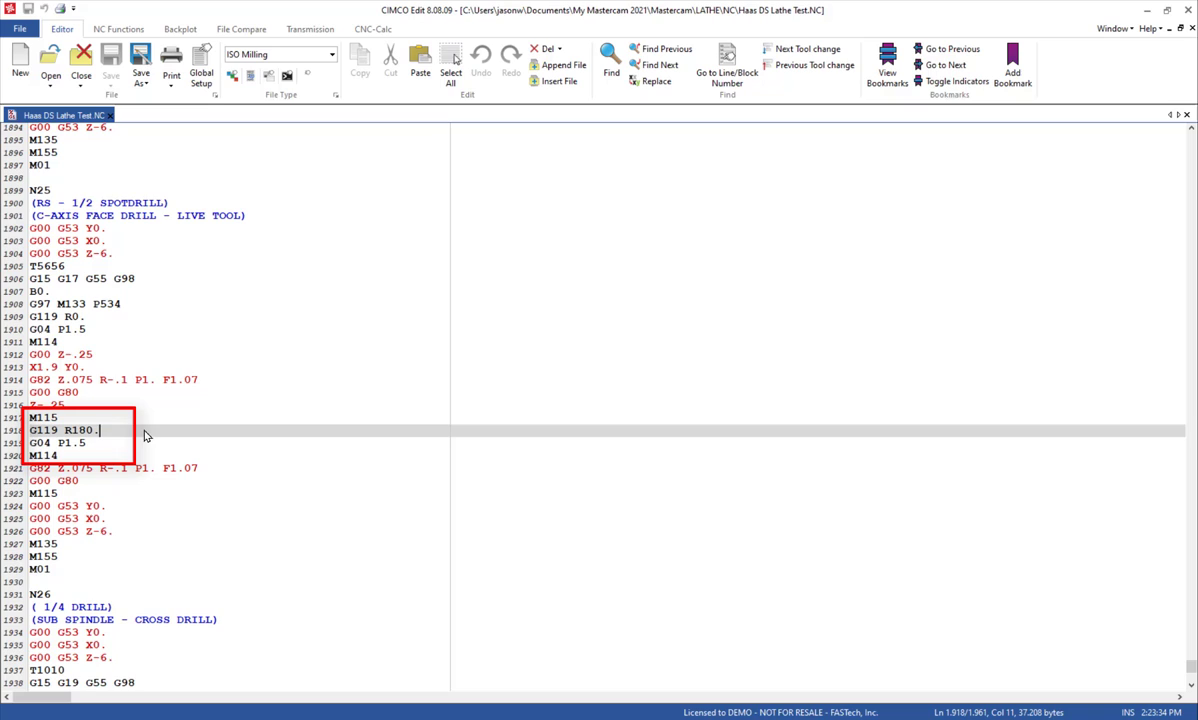
{"action": "left_click", "coordinate": [86, 446]}
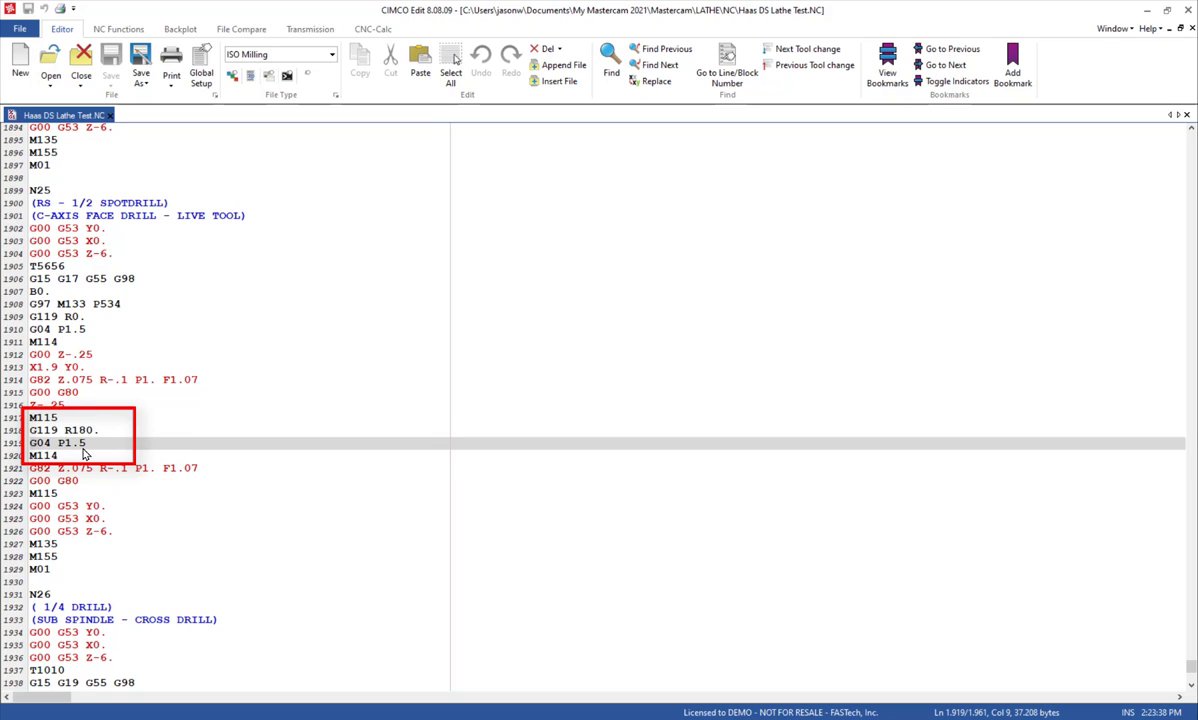
{"action": "left_click", "coordinate": [85, 455]}
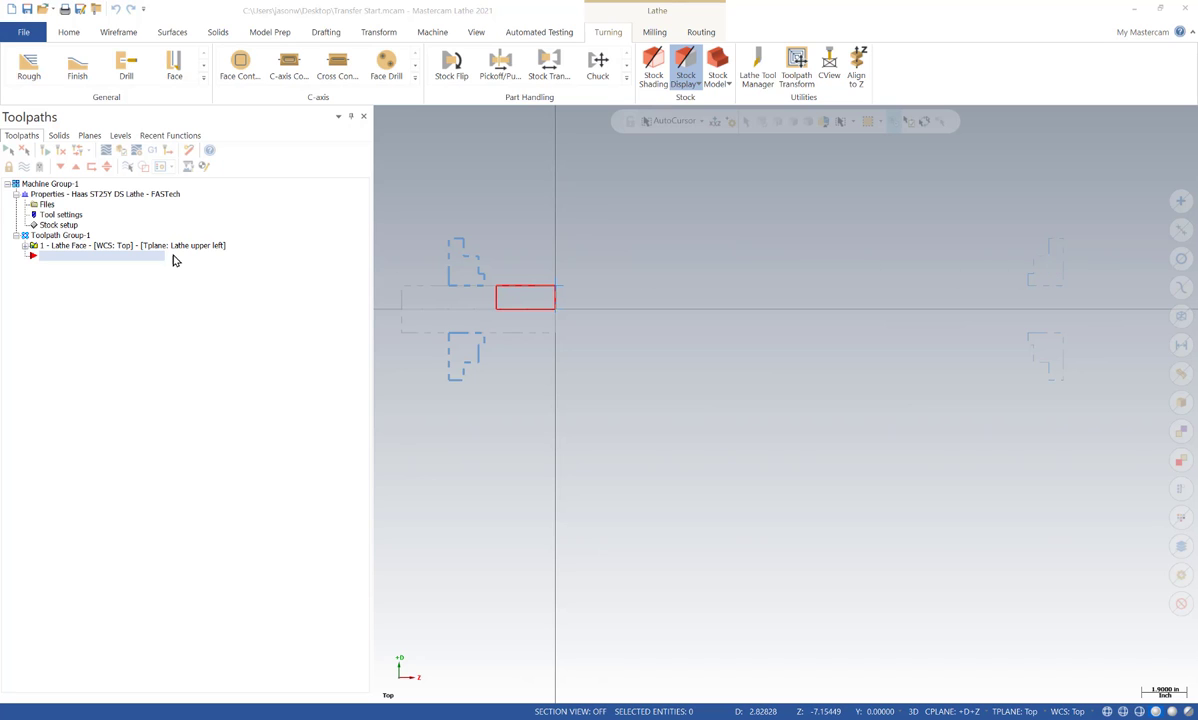
- Check the stock setup showing left-spindle stock and both chuck jaws, then close it
{"action": "left_click", "coordinate": [60, 218]}
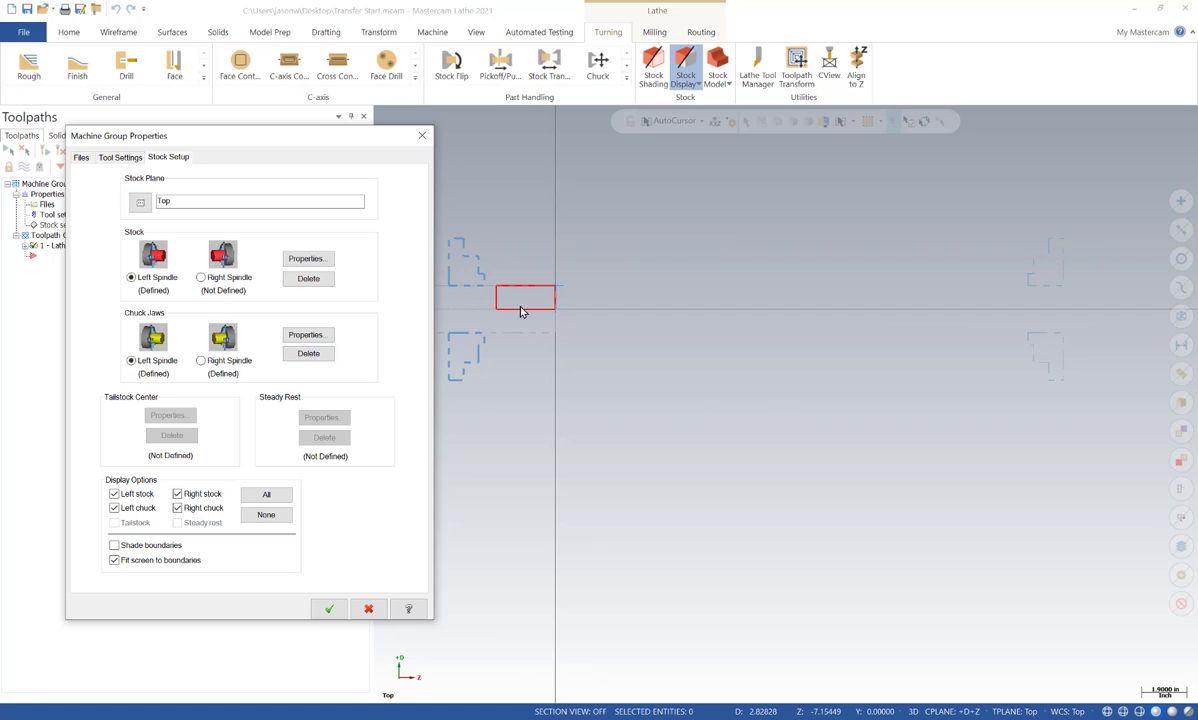
{"action": "left_click", "coordinate": [422, 137]}
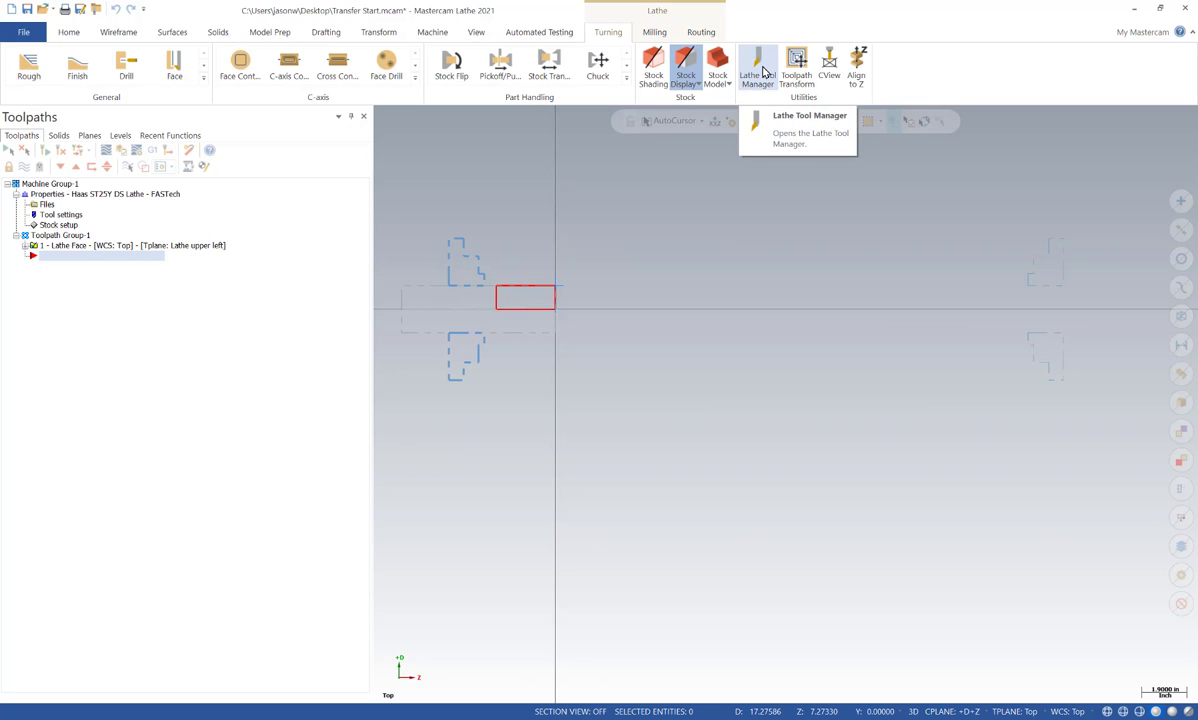
{"action": "left_click", "coordinate": [763, 73]}
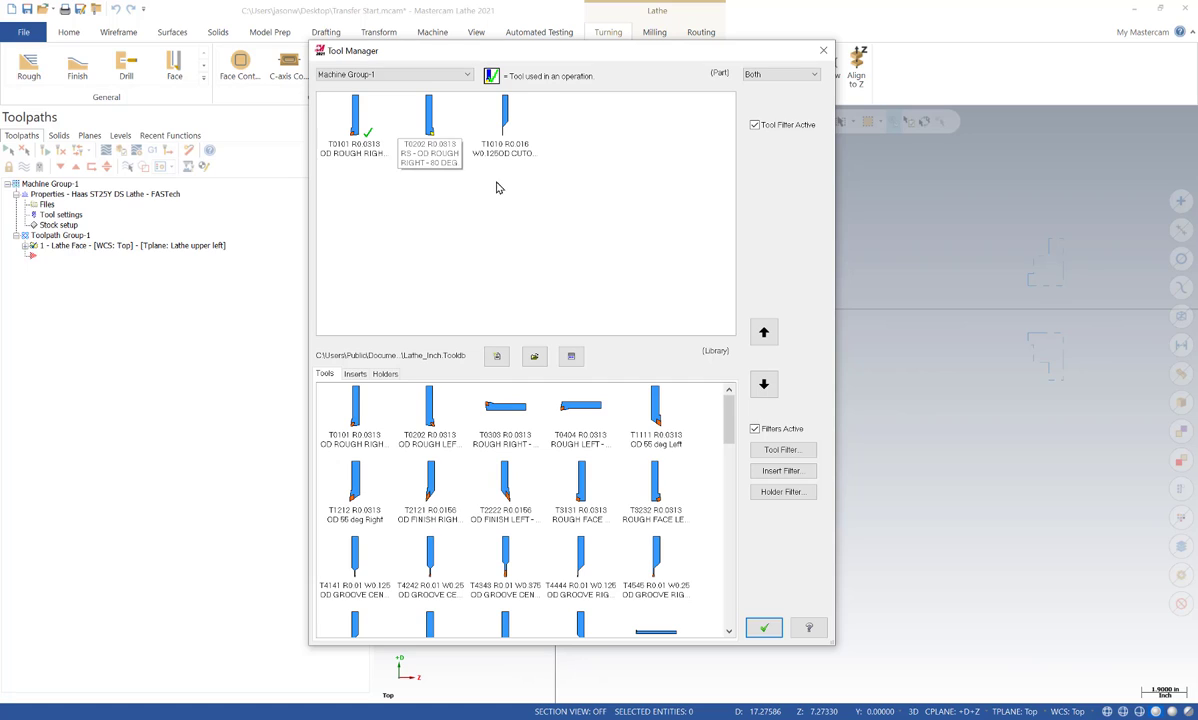
{"action": "left_click", "coordinate": [508, 125]}
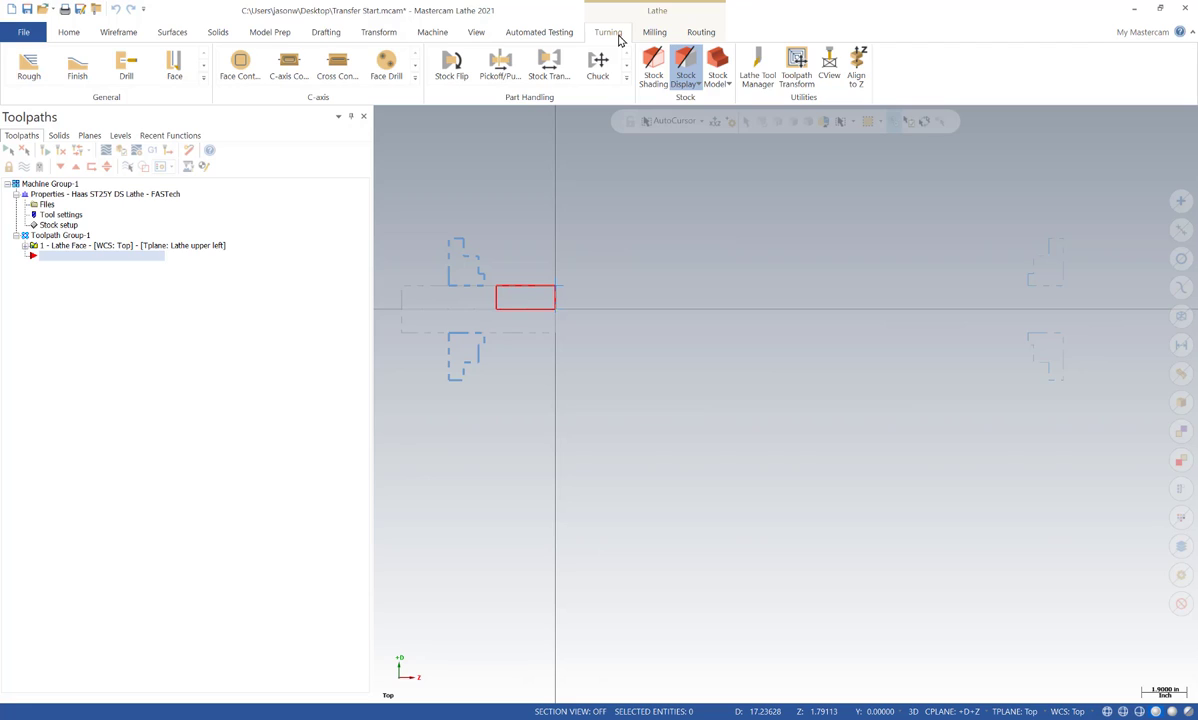
- Launch Pickoff, bar pull, cutoff and pick the part rectangle as geometry for the other spindle
{"action": "left_click", "coordinate": [501, 67]}
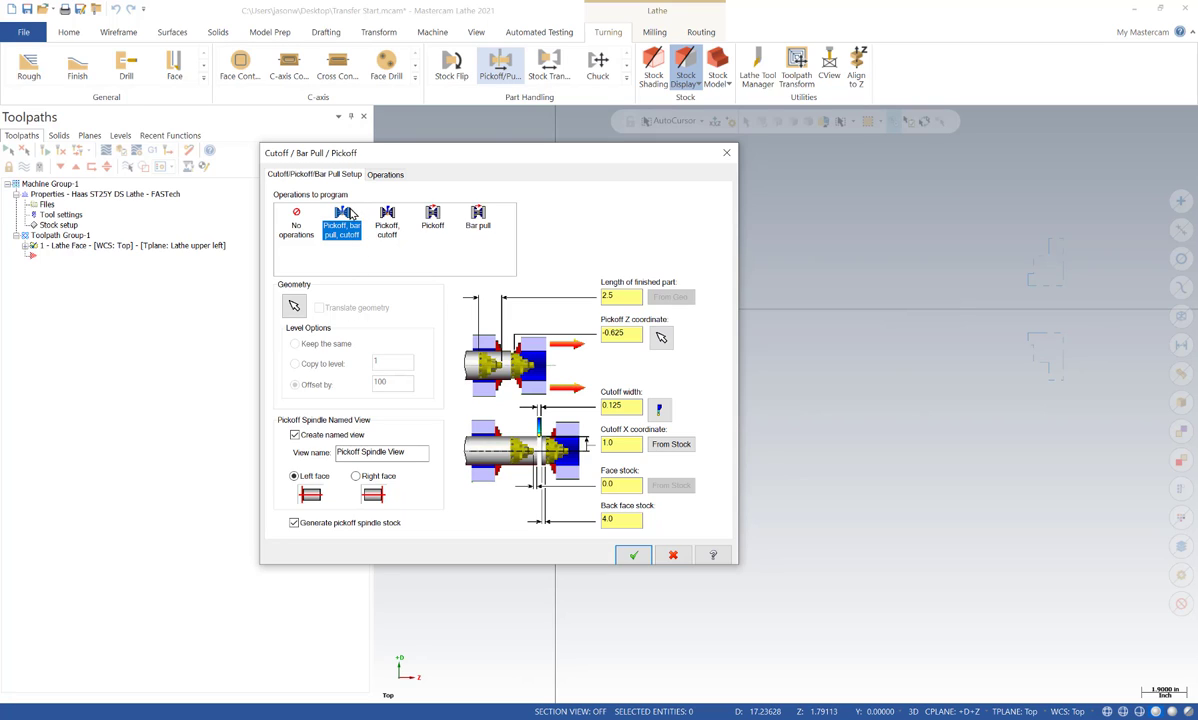
{"action": "left_click", "coordinate": [295, 307]}
{"action": "left_click", "coordinate": [525, 287]}
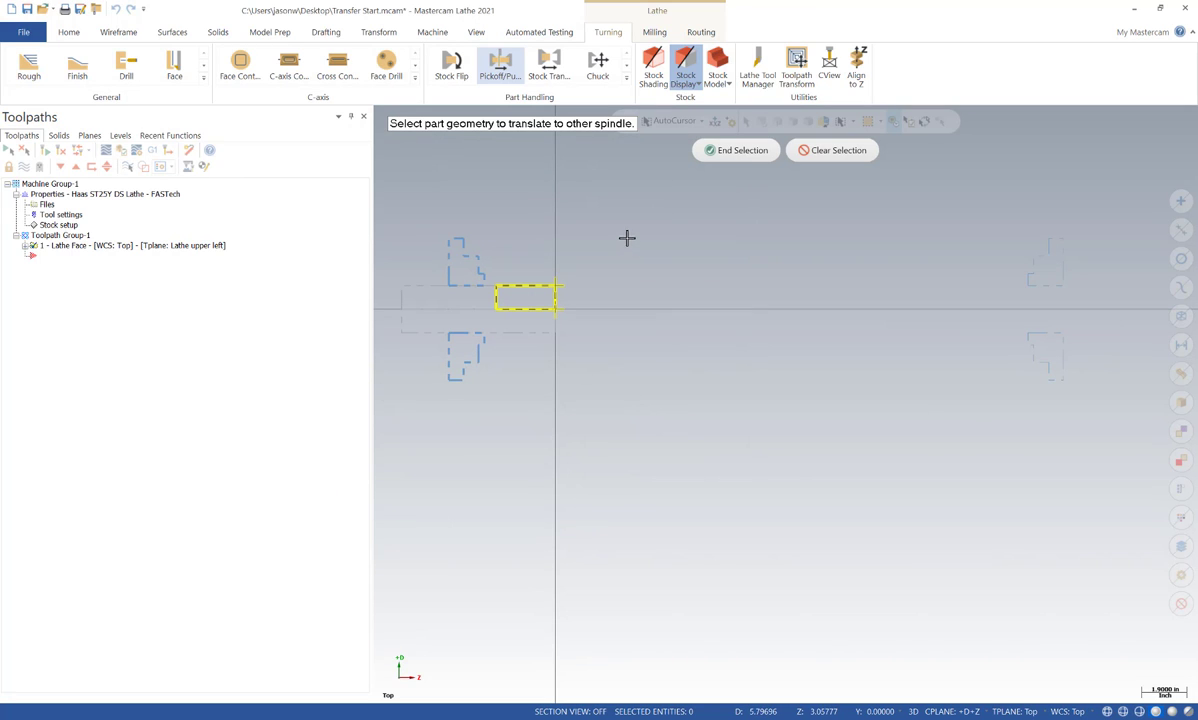
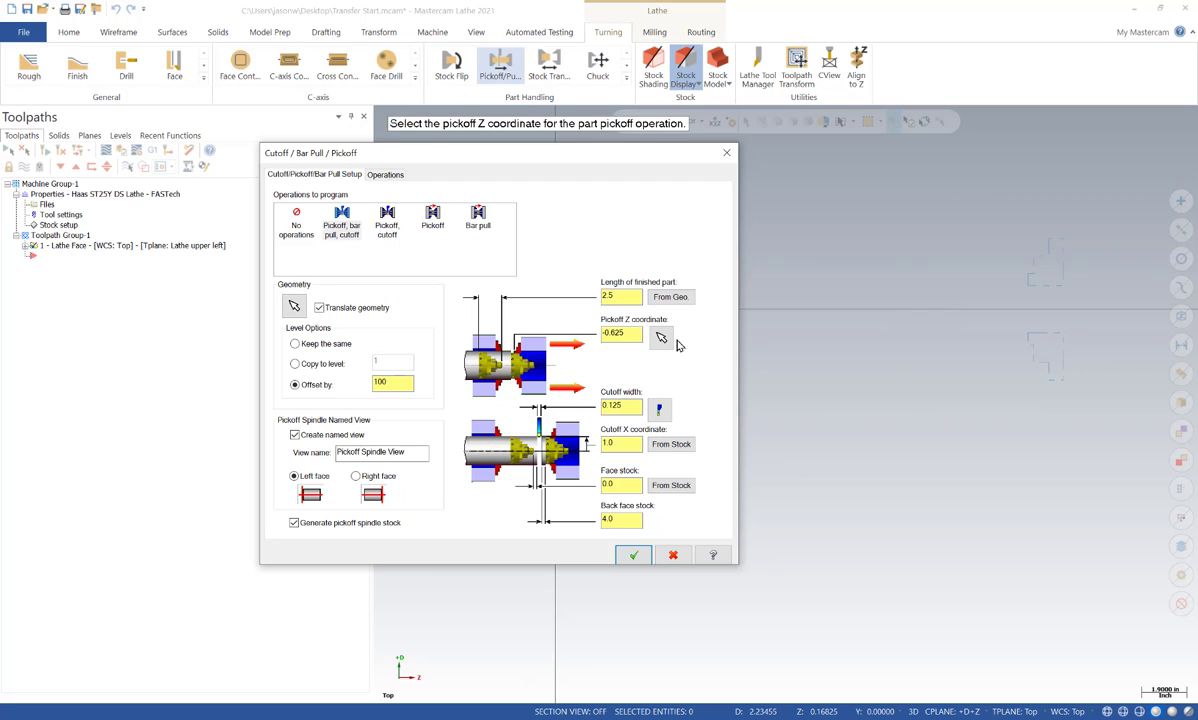
{"action": "left_click", "coordinate": [661, 340]}
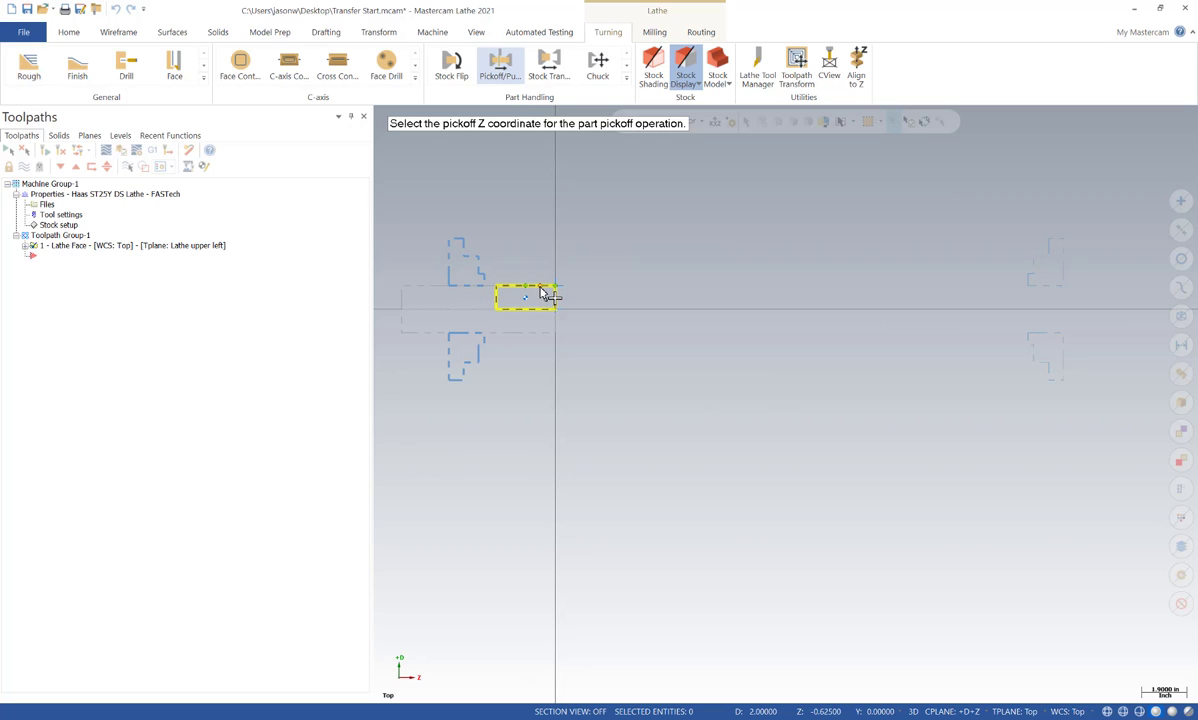
{"action": "left_click", "coordinate": [543, 288]}
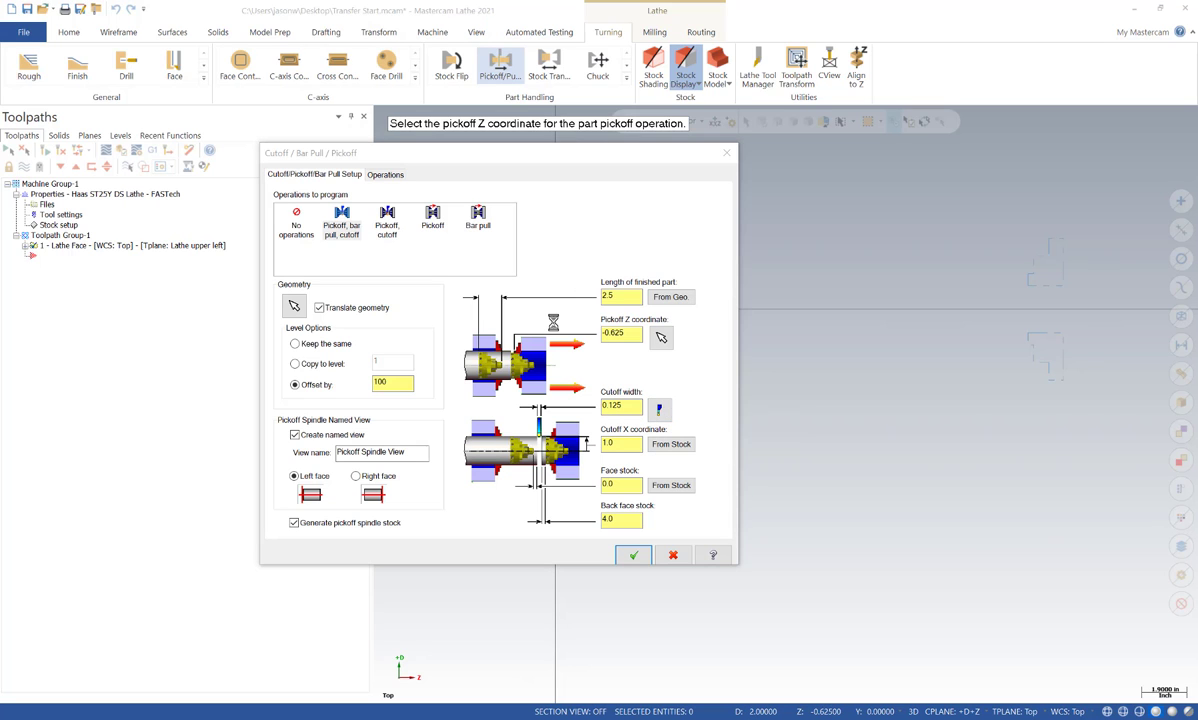
- Choose the 0.125-wide T1010 OD CUTOFF RIGHT tool from Tool Manager as the cutoff tool
{"action": "left_click", "coordinate": [661, 409]}
{"action": "left_click", "coordinate": [505, 123]}
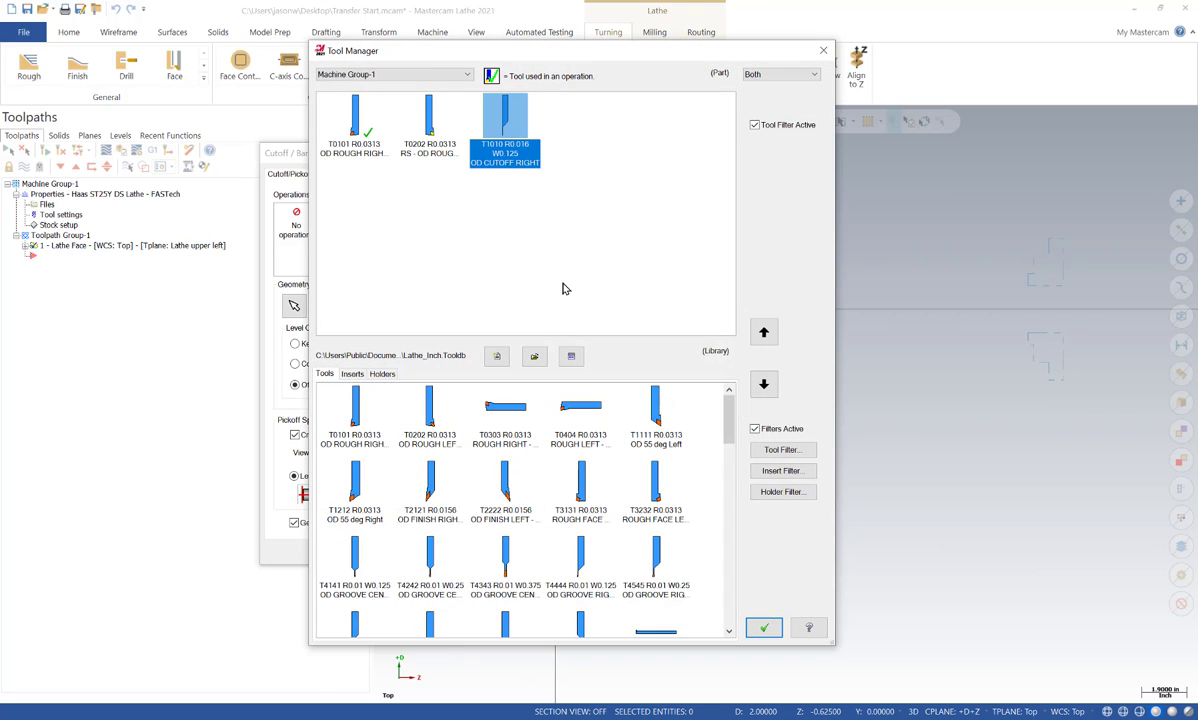
{"action": "left_click", "coordinate": [763, 627]}
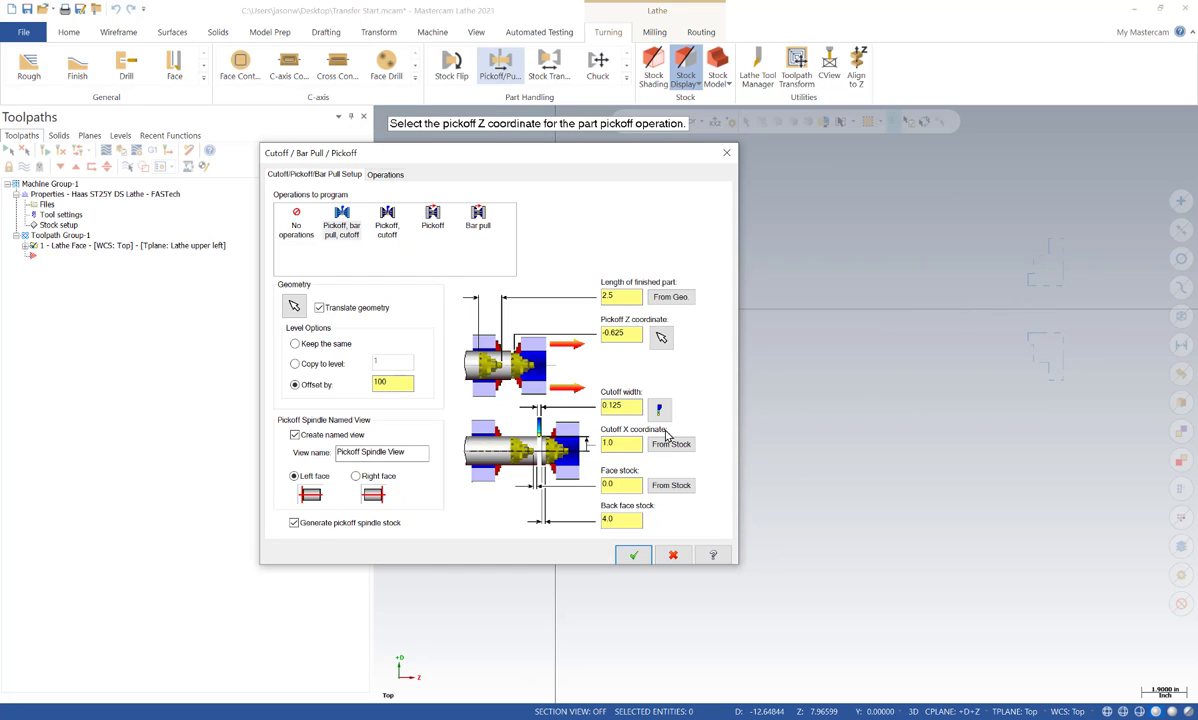
- Change back face stock to 0.05, leaving face stock at 0.0
{"action": "left_click", "coordinate": [625, 484]}
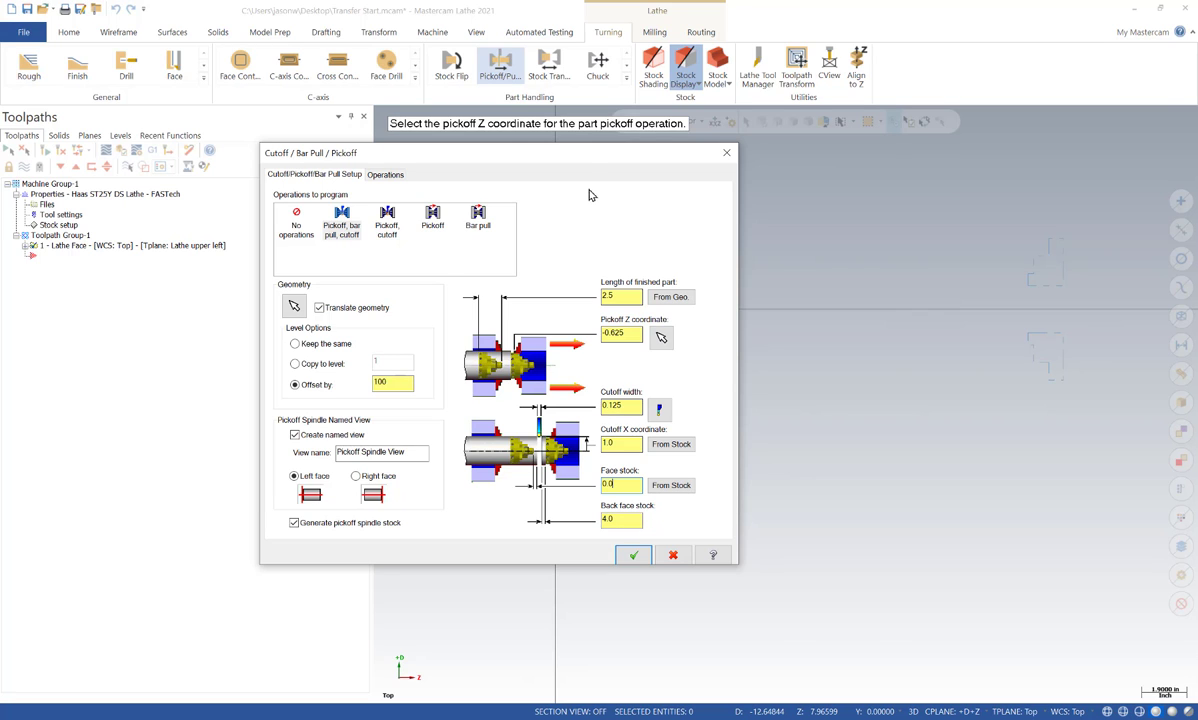
{"action": "left_click_drag", "start_coordinate": [577, 153], "coordinate": [861, 181]}
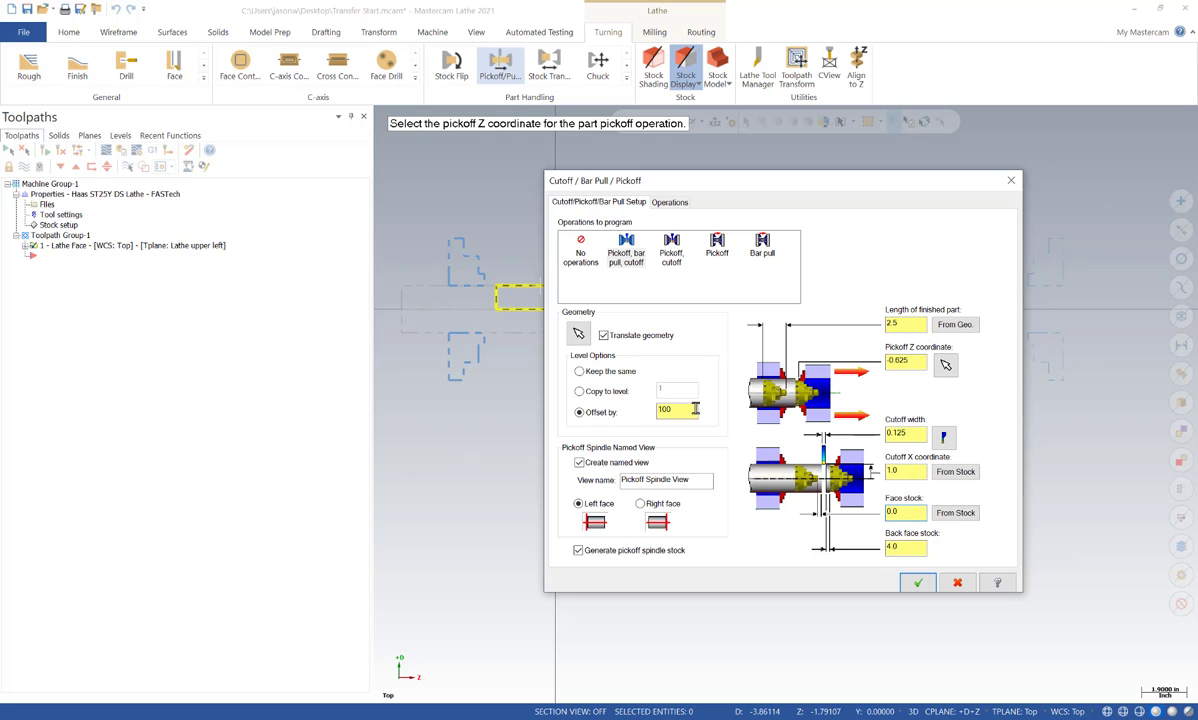
{"action": "left_click", "coordinate": [918, 547]}
{"action": "key", "text": "Return"}
- Review the pickoff operation list and the pre-position cutoff tool coordinates X 3.0 and Z 0.0
{"action": "left_click", "coordinate": [669, 203]}
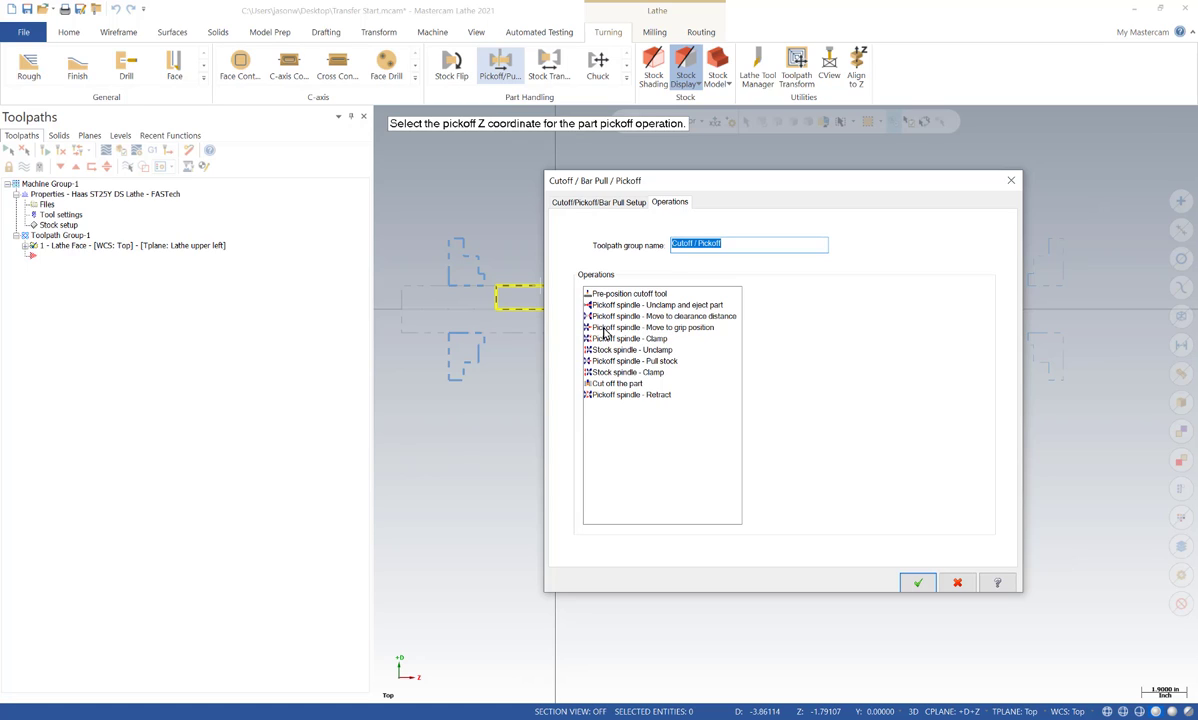
{"action": "left_click", "coordinate": [636, 295]}
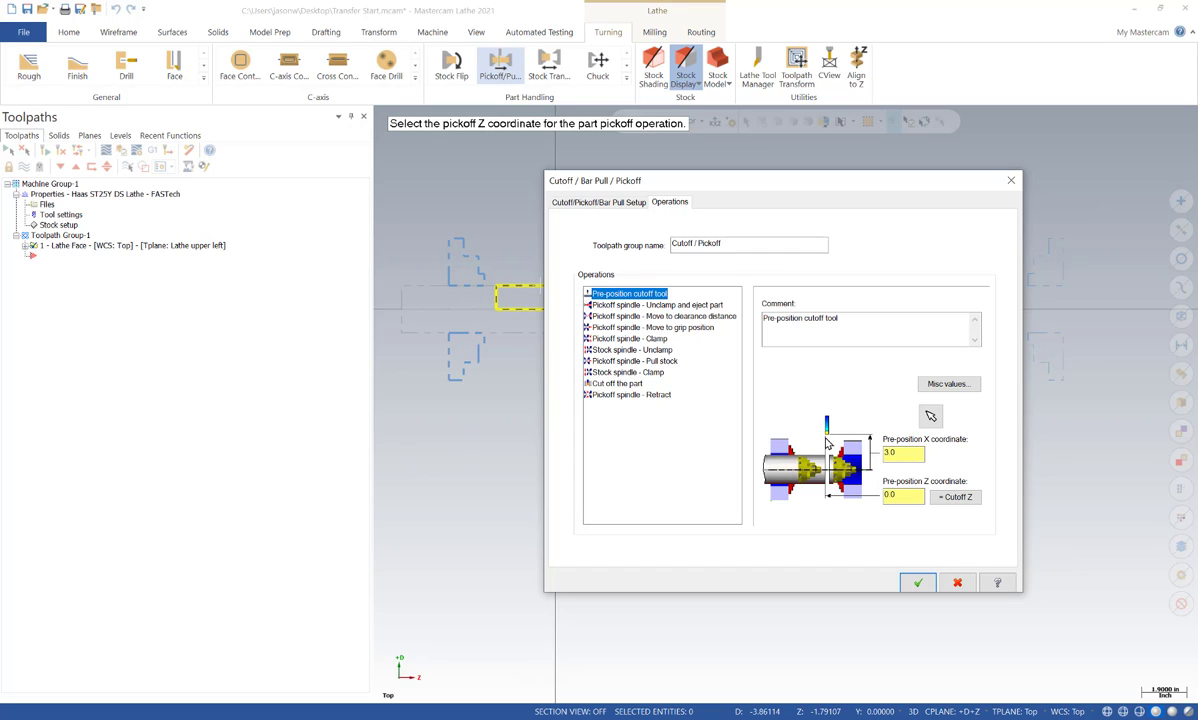
{"action": "left_click", "coordinate": [869, 477]}
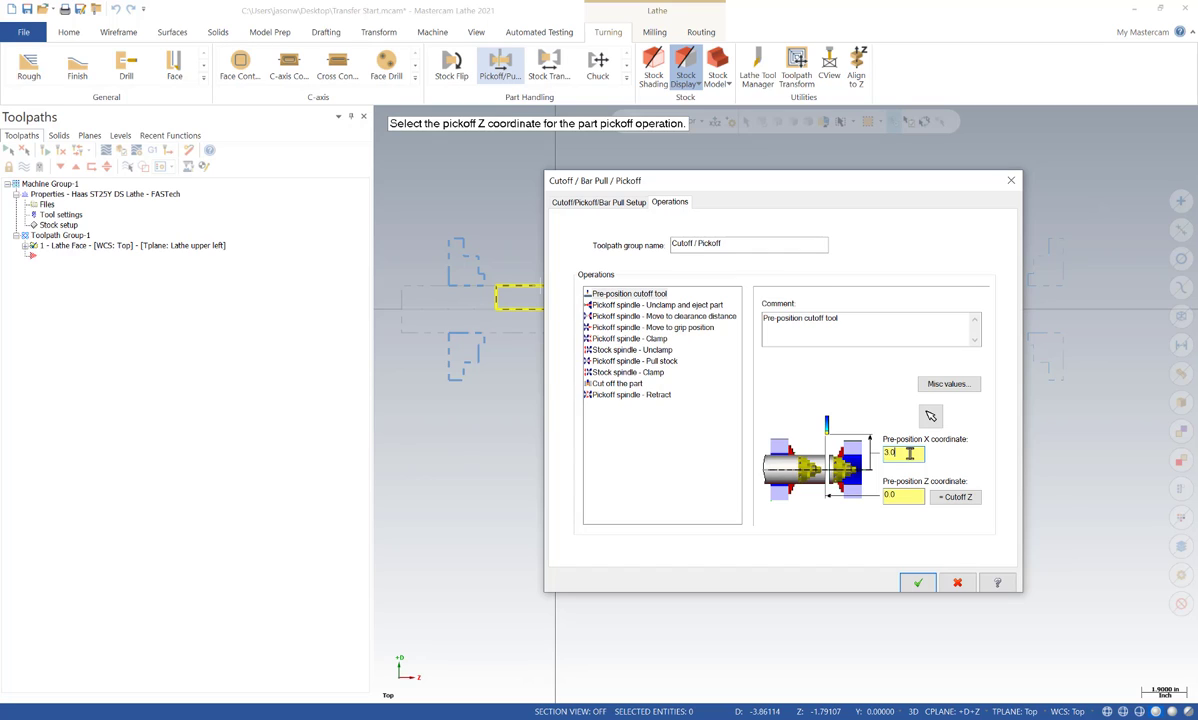
{"action": "left_click", "coordinate": [913, 497]}
- Review the pickoff steps: 0.5 clearance move, grip position, clamp, unclamp, pull stock and cutoff
{"action": "left_click", "coordinate": [645, 316]}
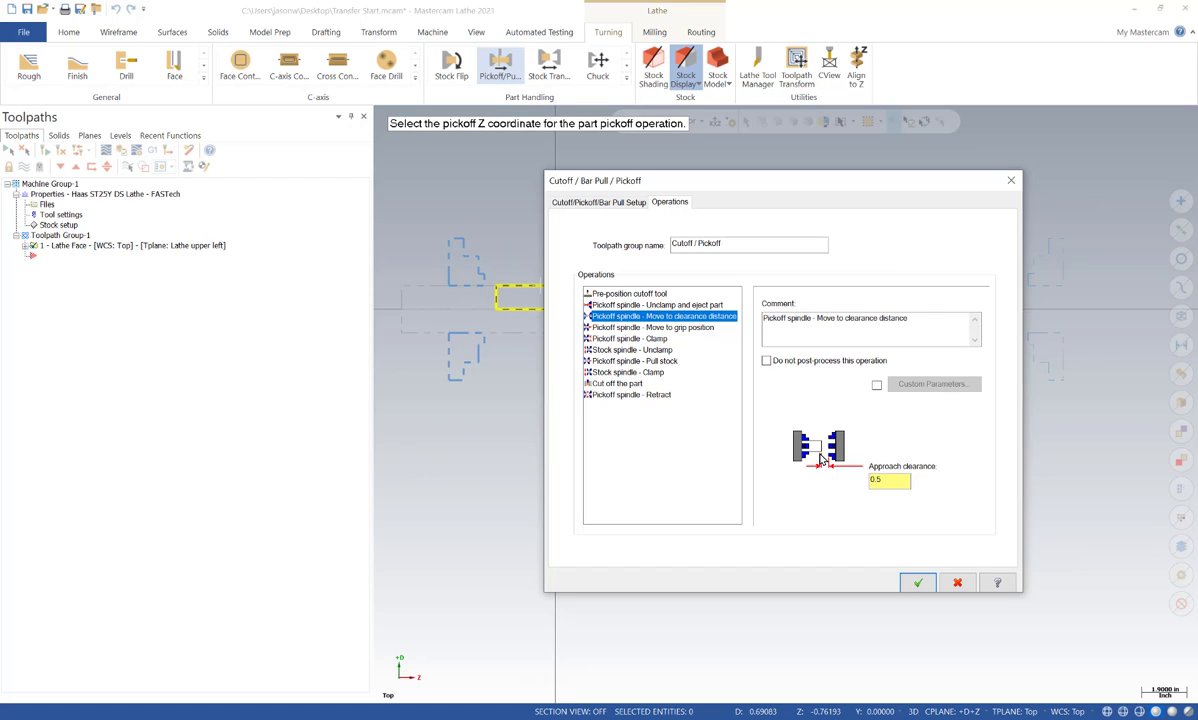
{"action": "key", "text": "Tab"}
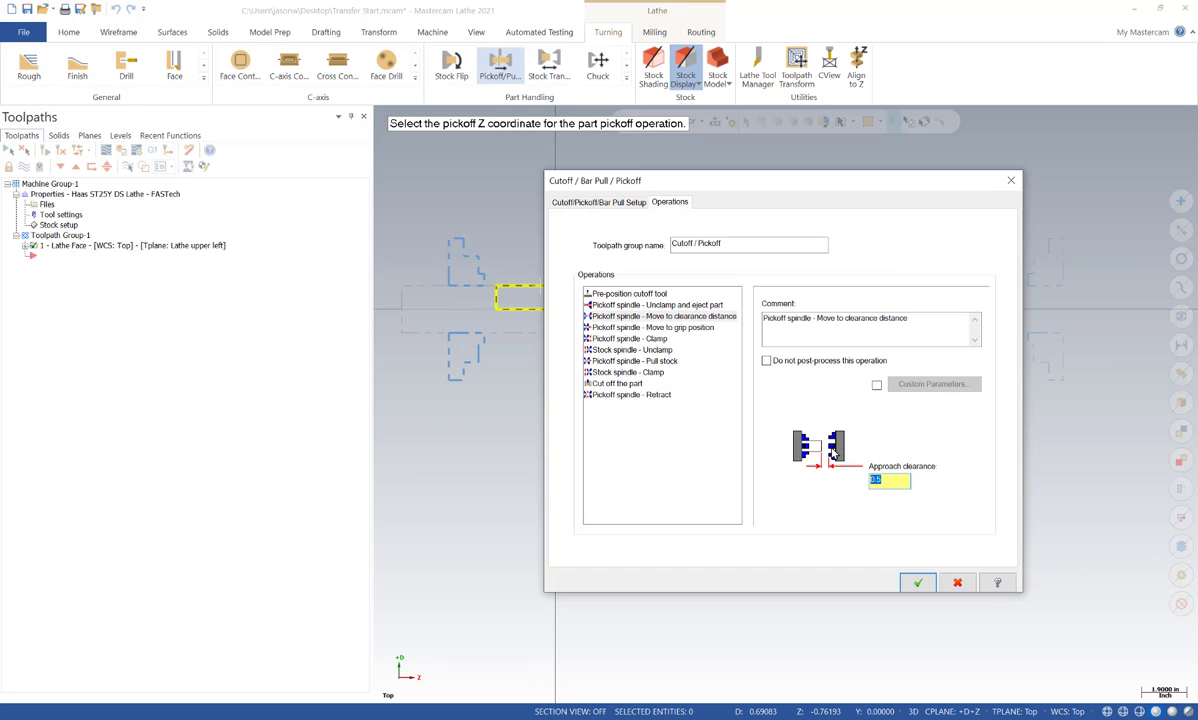
{"action": "left_click", "coordinate": [660, 316]}
{"action": "left_click", "coordinate": [655, 327]}
{"action": "left_click", "coordinate": [658, 339]}
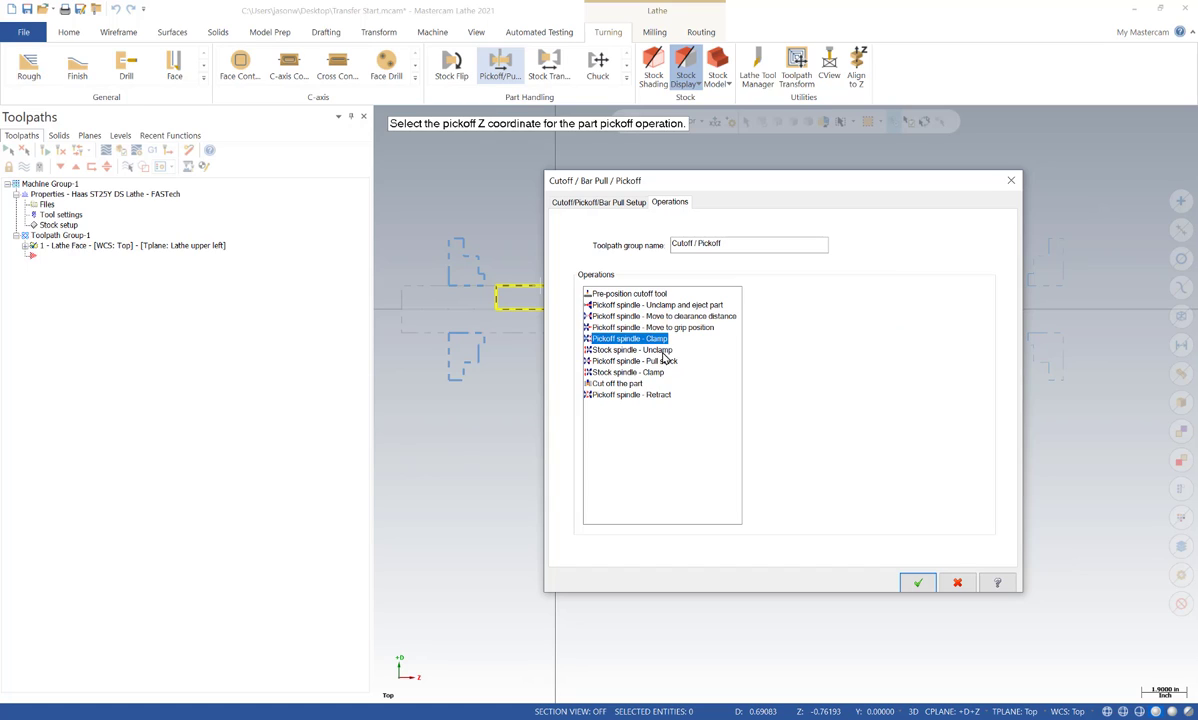
{"action": "left_click", "coordinate": [662, 352]}
{"action": "left_click", "coordinate": [664, 362]}
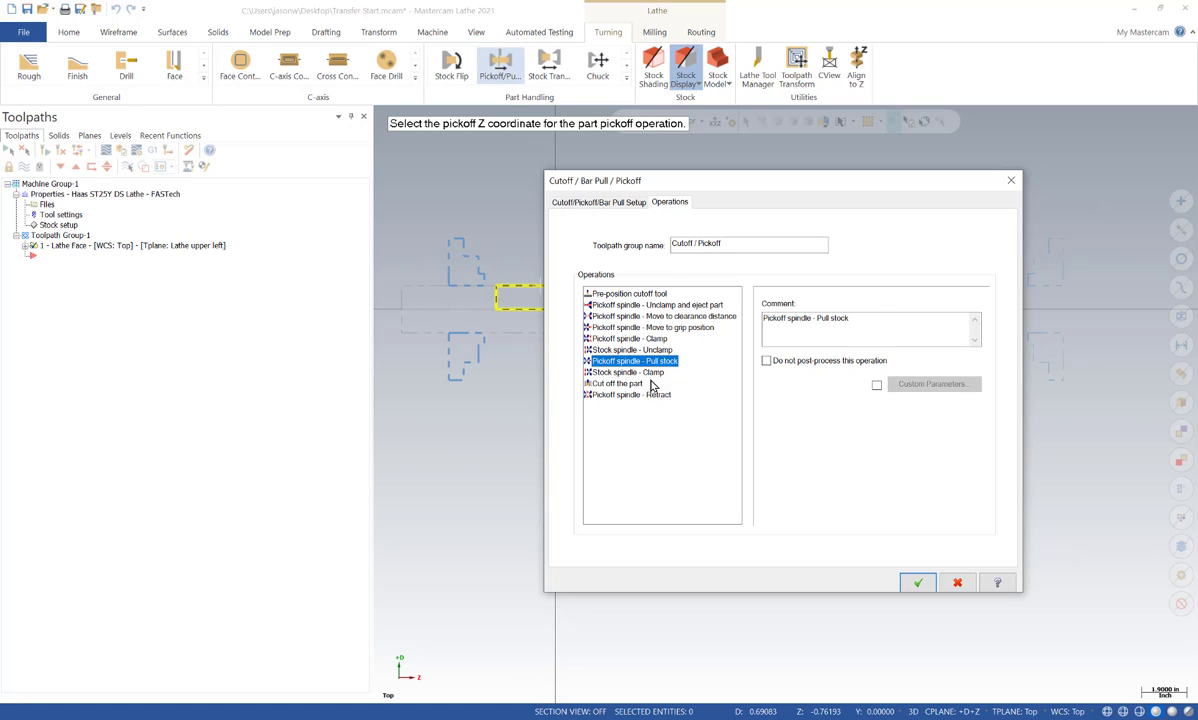
{"action": "left_click", "coordinate": [610, 383]}
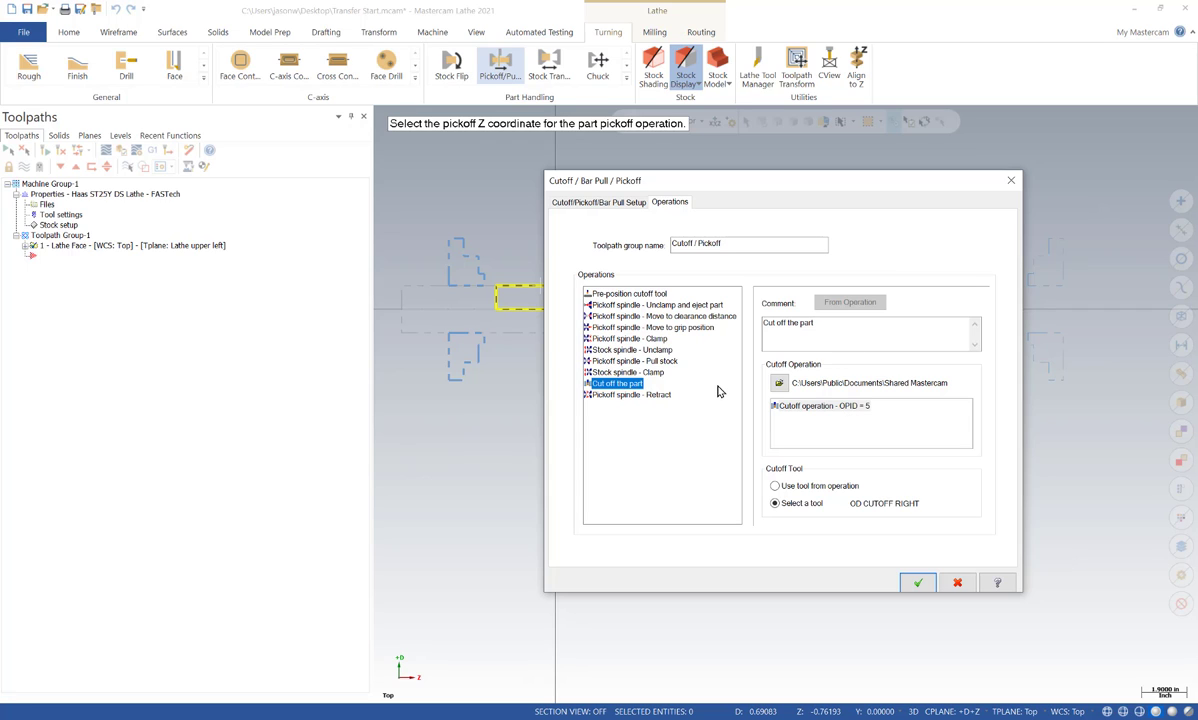
- Enable custom parameters for the Pickoff spindle - Clamp step
{"action": "left_click_drag", "start_coordinate": [836, 190], "coordinate": [634, 183]}
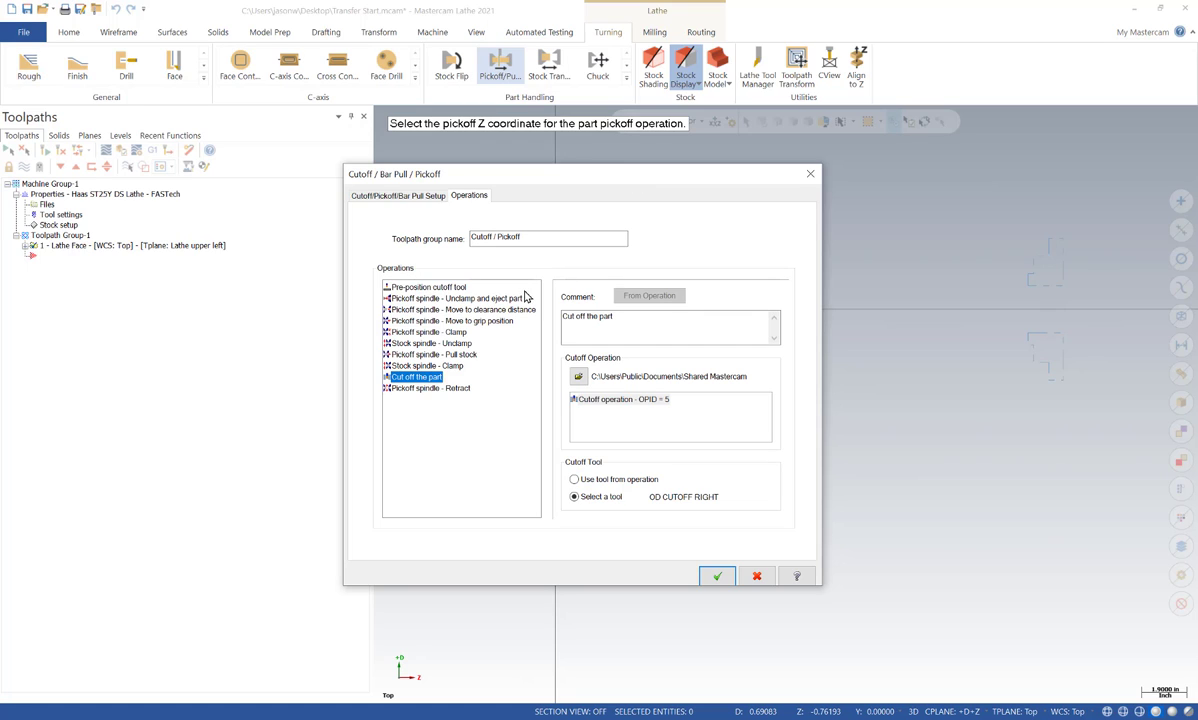
{"action": "left_click", "coordinate": [462, 330]}
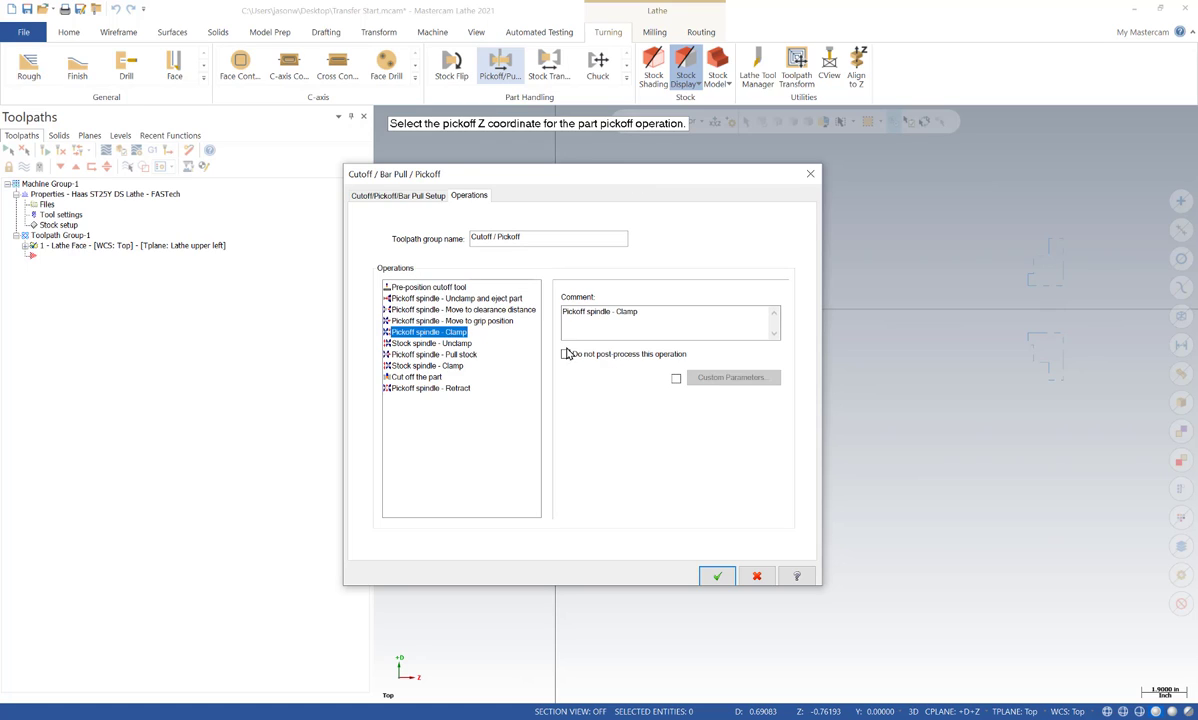
{"action": "left_click", "coordinate": [677, 378]}
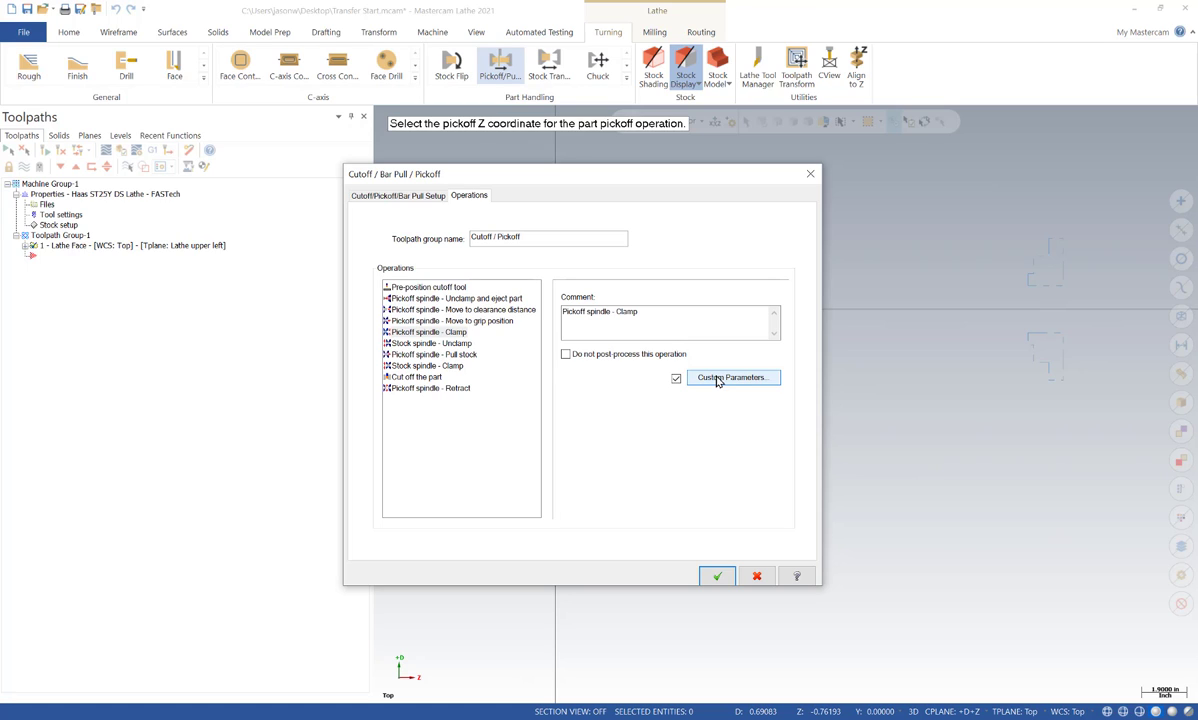
- Create the Cutoff / Pickoff operations, then add an empty Toolpath Group-2 under Machine Group-1
{"action": "left_click", "coordinate": [718, 577]}
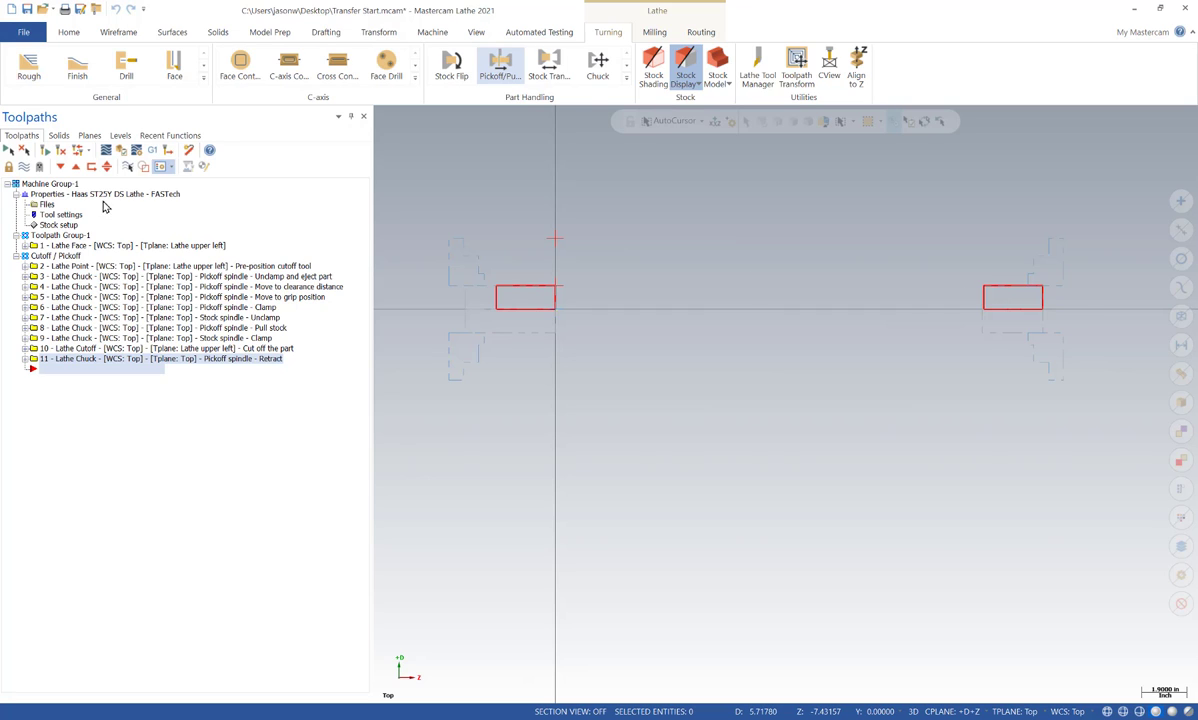
{"action": "right_click", "coordinate": [56, 184]}
{"action": "mouse_move", "coordinate": [90, 268]}
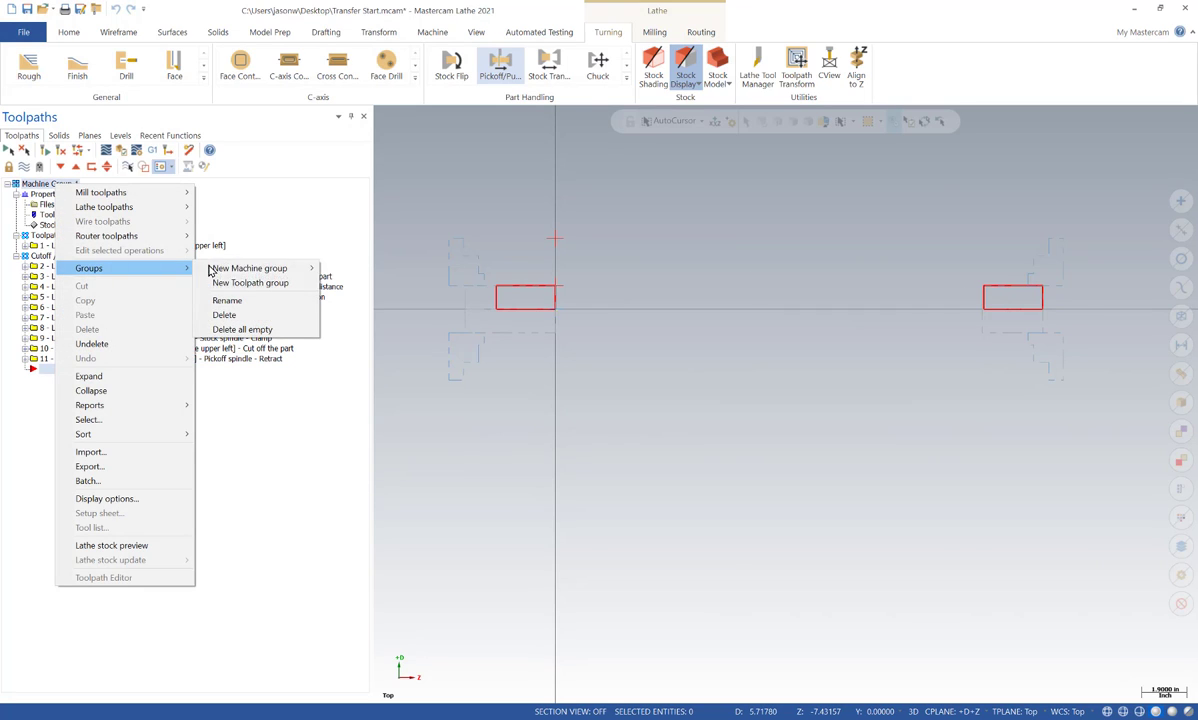
{"action": "left_click", "coordinate": [235, 284]}
{"action": "key", "text": "Return"}
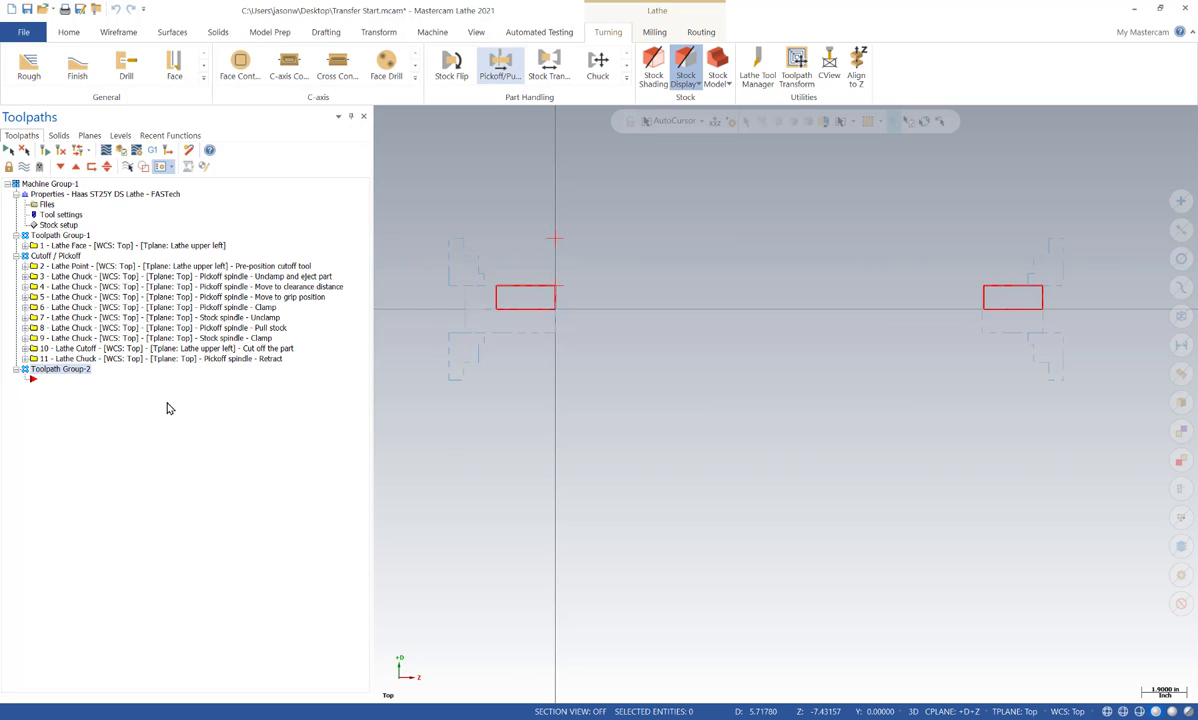
- Start a Lathe Face toolpath using tool T0202 on the Right Spindle
{"action": "left_click", "coordinate": [173, 67]}
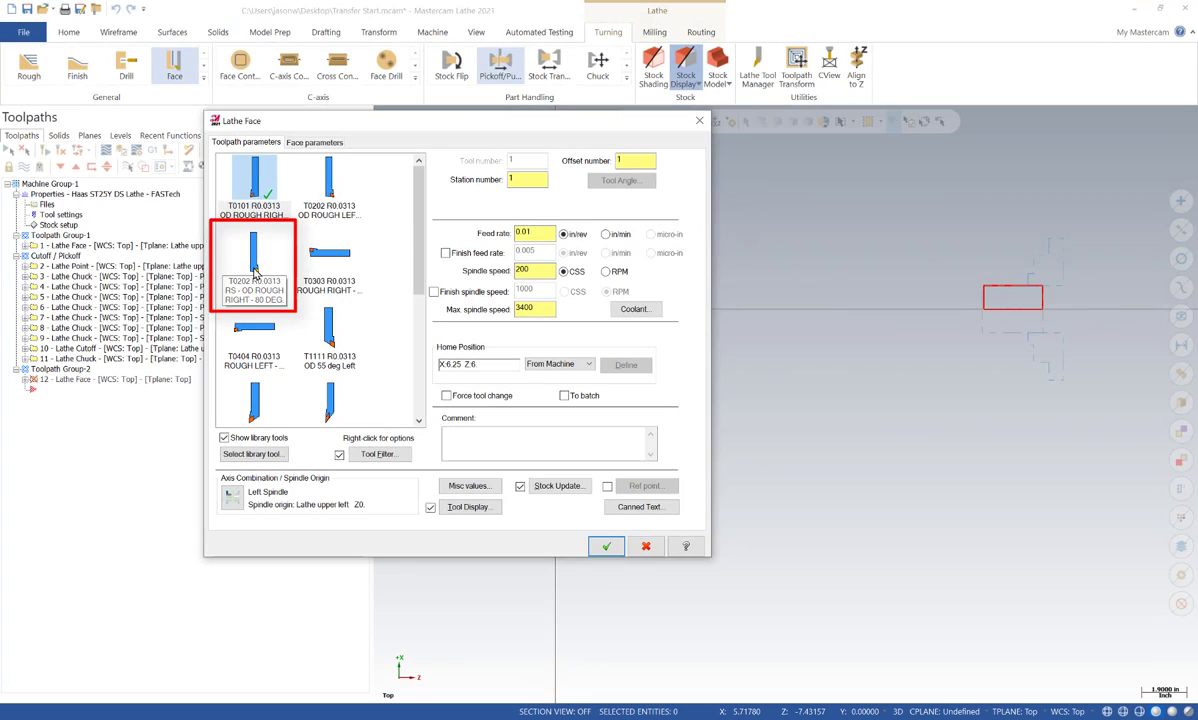
{"action": "mouse_move", "coordinate": [256, 273]}
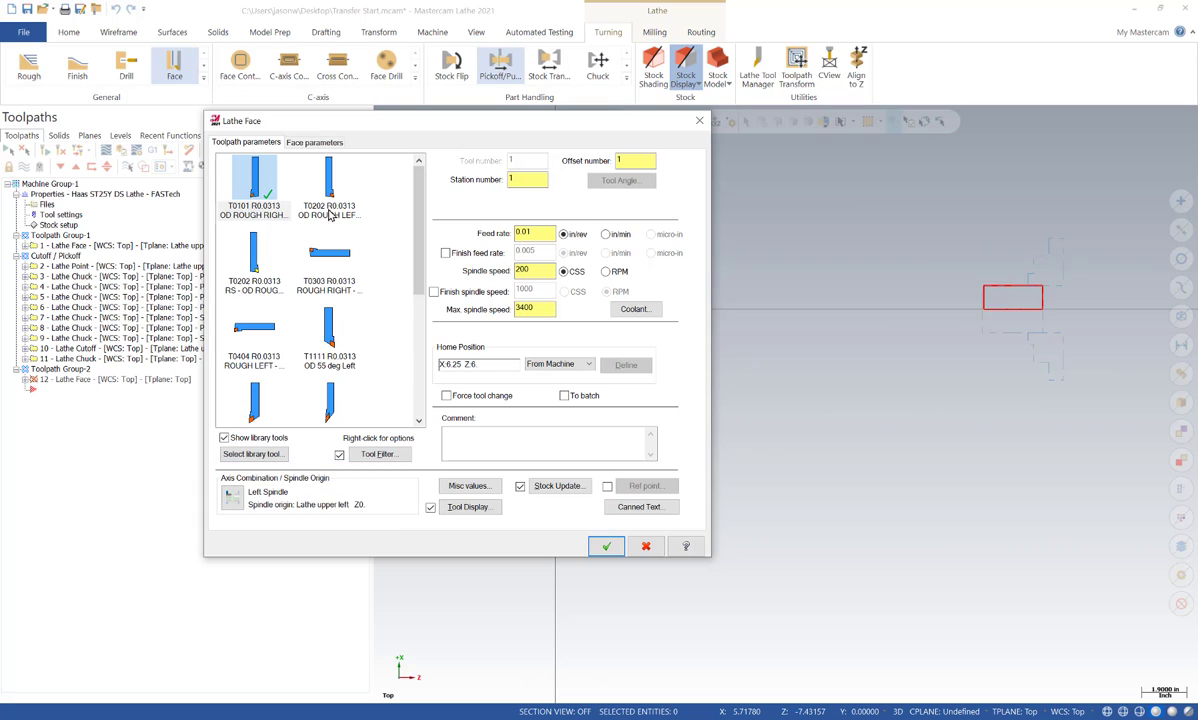
{"action": "left_click", "coordinate": [254, 258]}
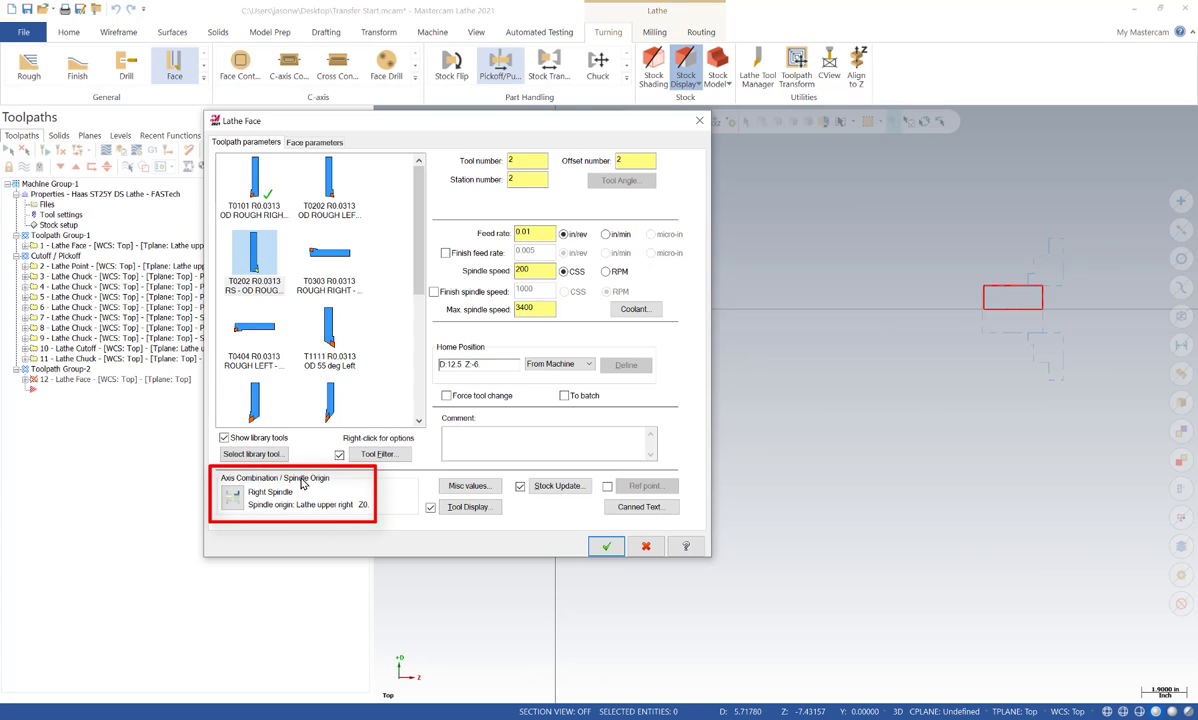
{"action": "left_click", "coordinate": [237, 505]}
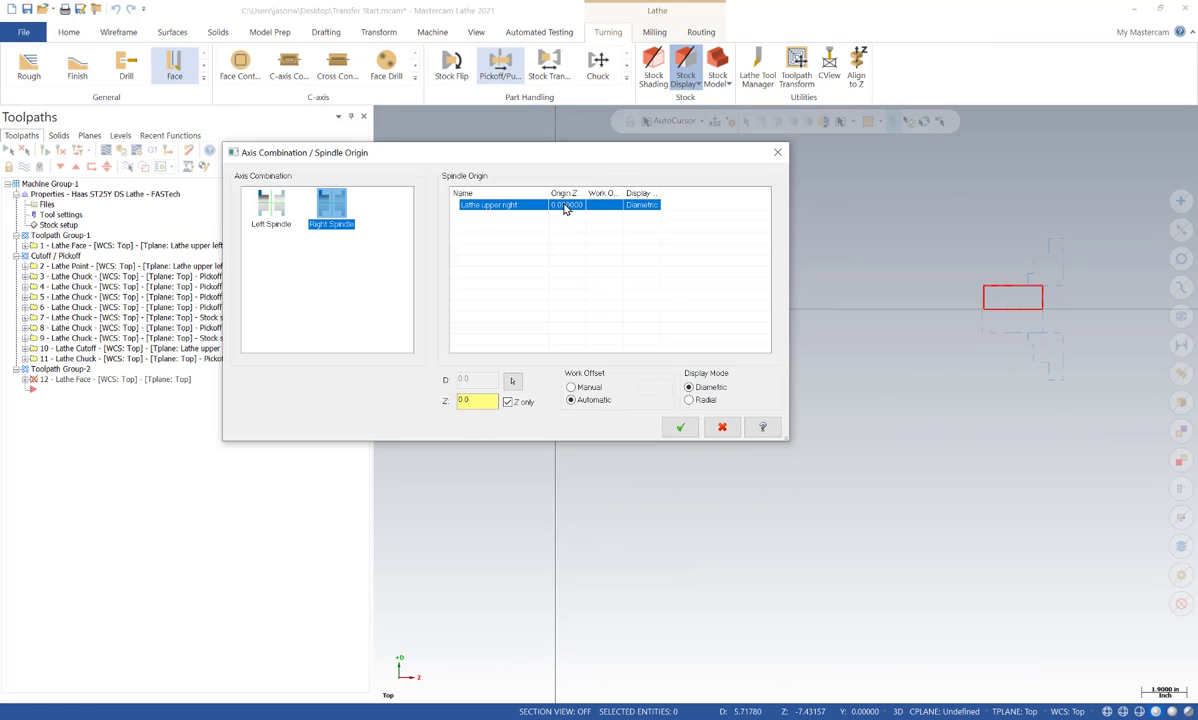
- Set the Lathe upper right spindle origin to Z 18.125 by picking the right stock face
{"action": "left_click_drag", "start_coordinate": [612, 155], "coordinate": [708, 346]}
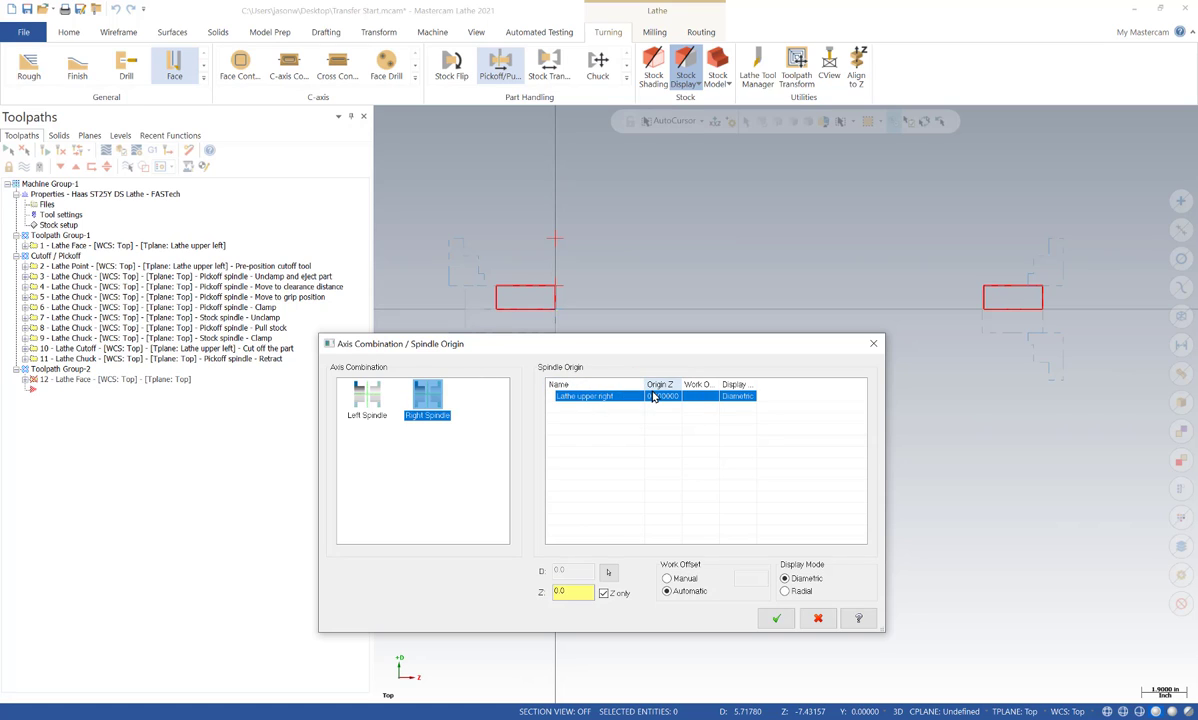
{"action": "left_click", "coordinate": [620, 395]}
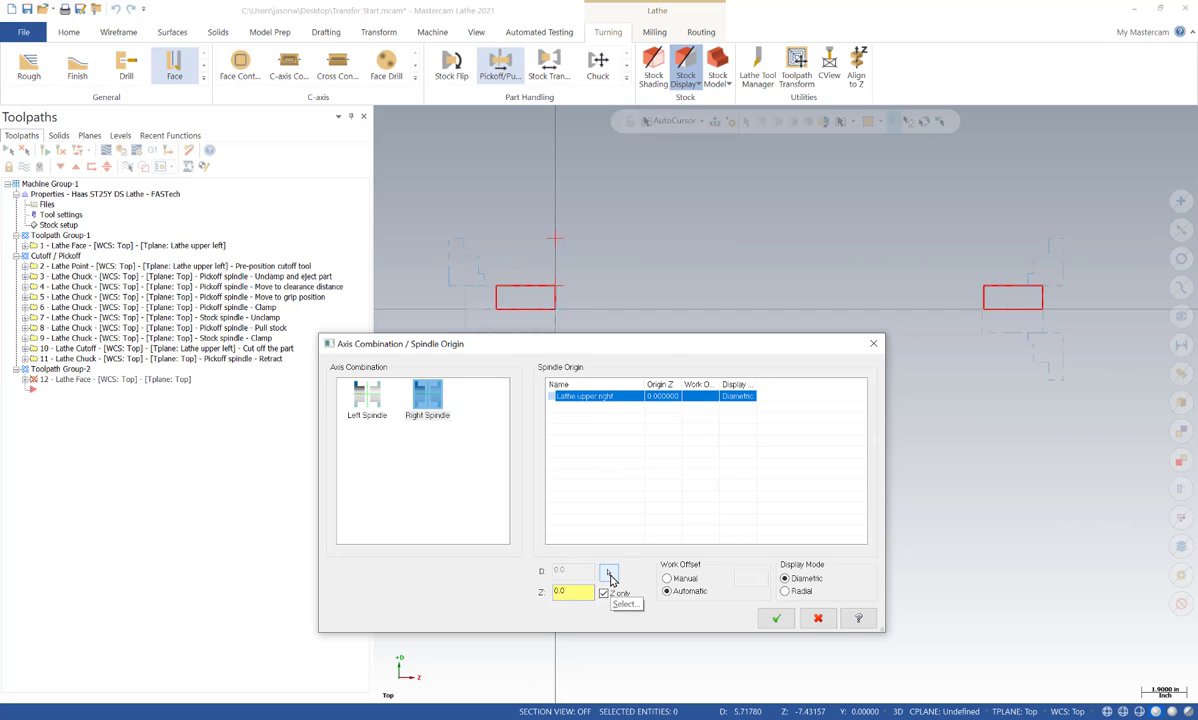
{"action": "left_click", "coordinate": [609, 575]}
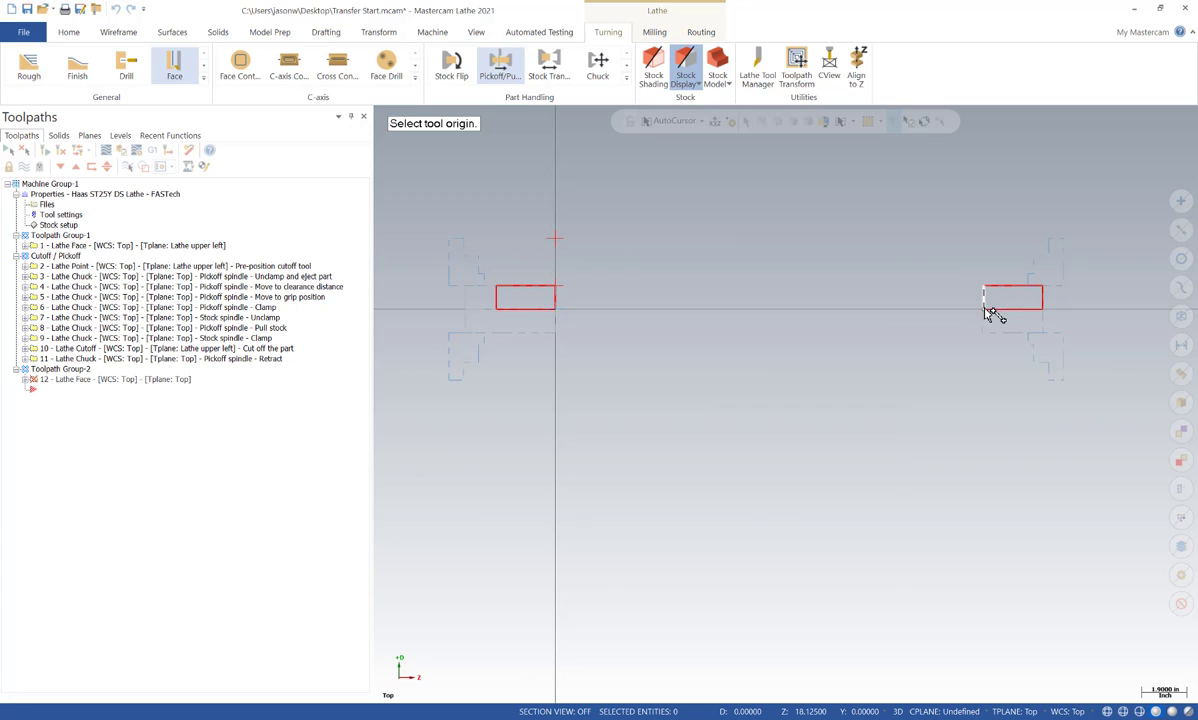
{"action": "left_click", "coordinate": [986, 310]}
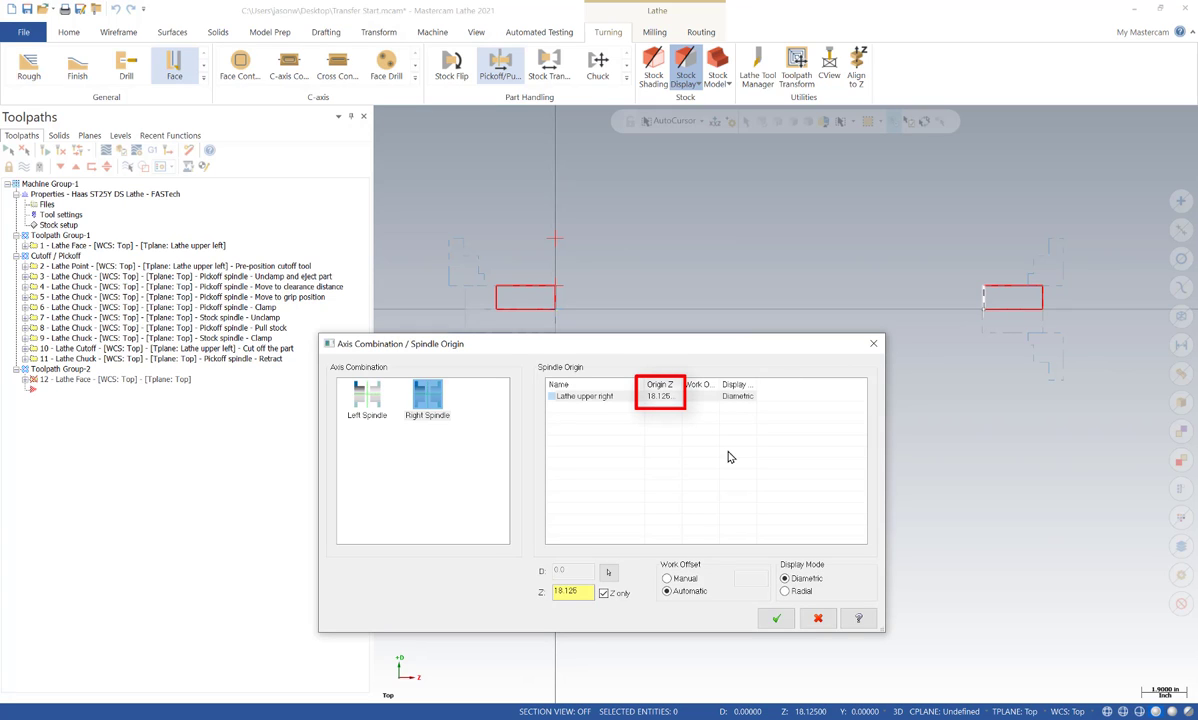
{"action": "left_click", "coordinate": [775, 620]}
{"action": "left_click", "coordinate": [300, 141]}
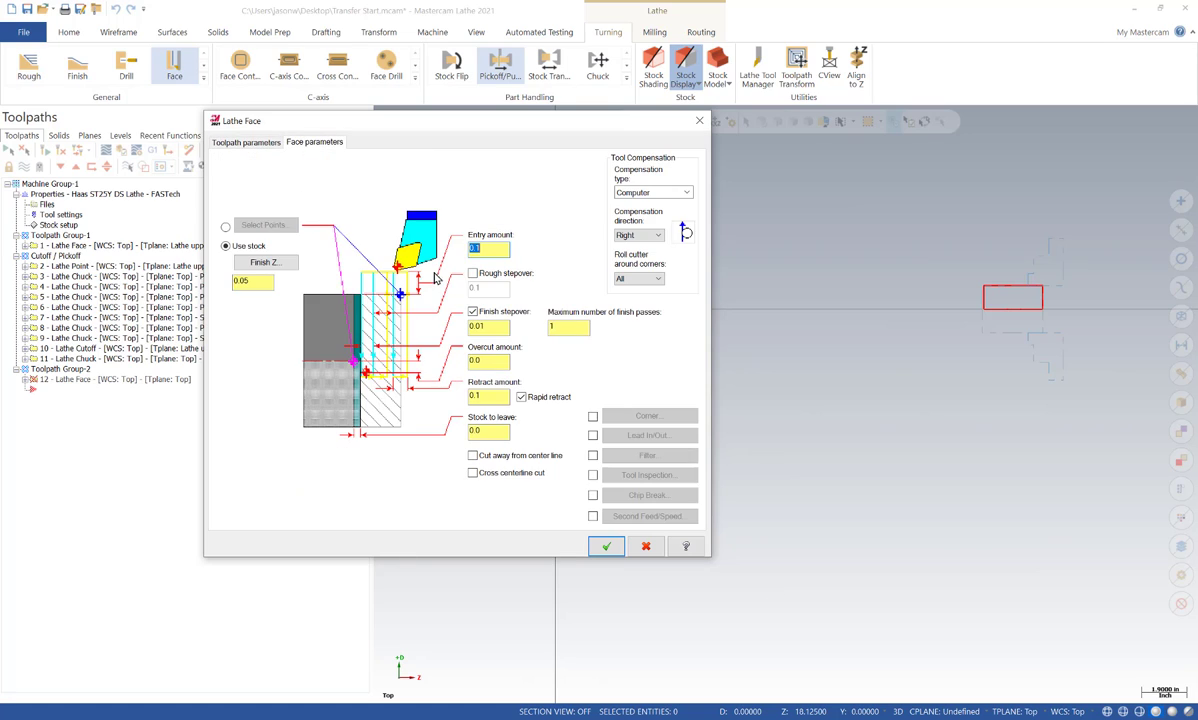
- Set Finish Z to 0 and generate the Lathe Face toolpath as operation 12
{"action": "double_click", "coordinate": [251, 282]}
{"action": "type", "text": "0"}
{"action": "key", "text": "Return"}
{"action": "left_click", "coordinate": [606, 546]}
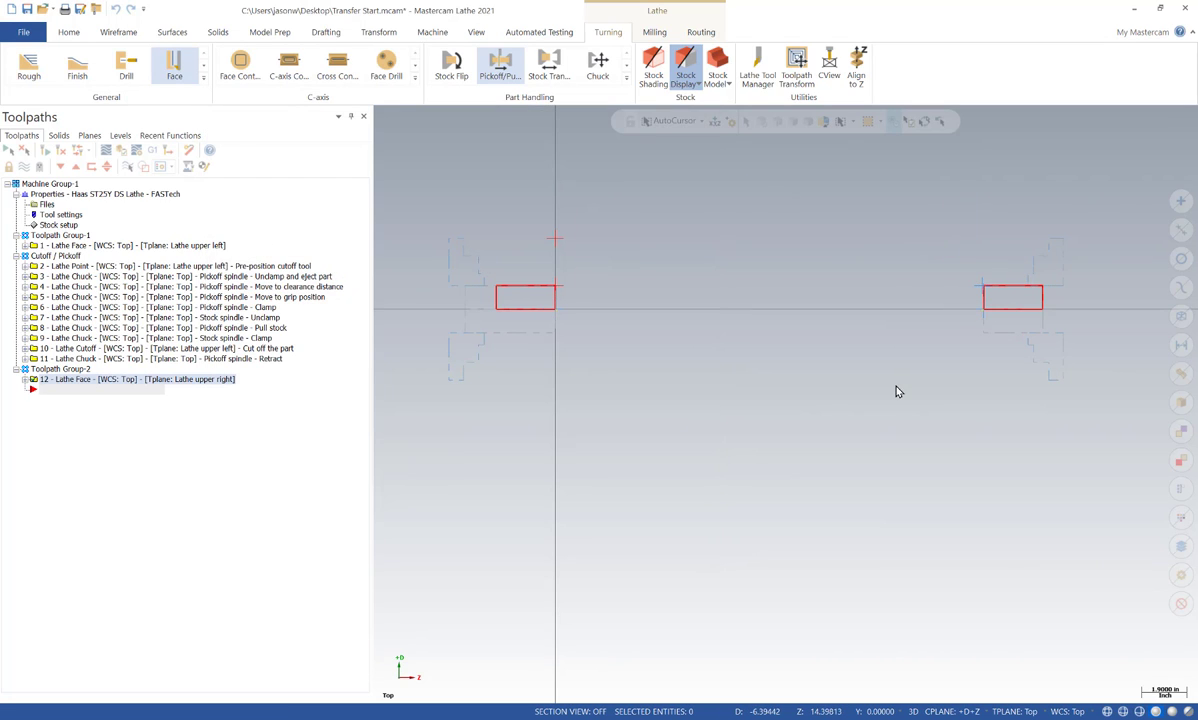
{"action": "left_click", "coordinate": [104, 152]}
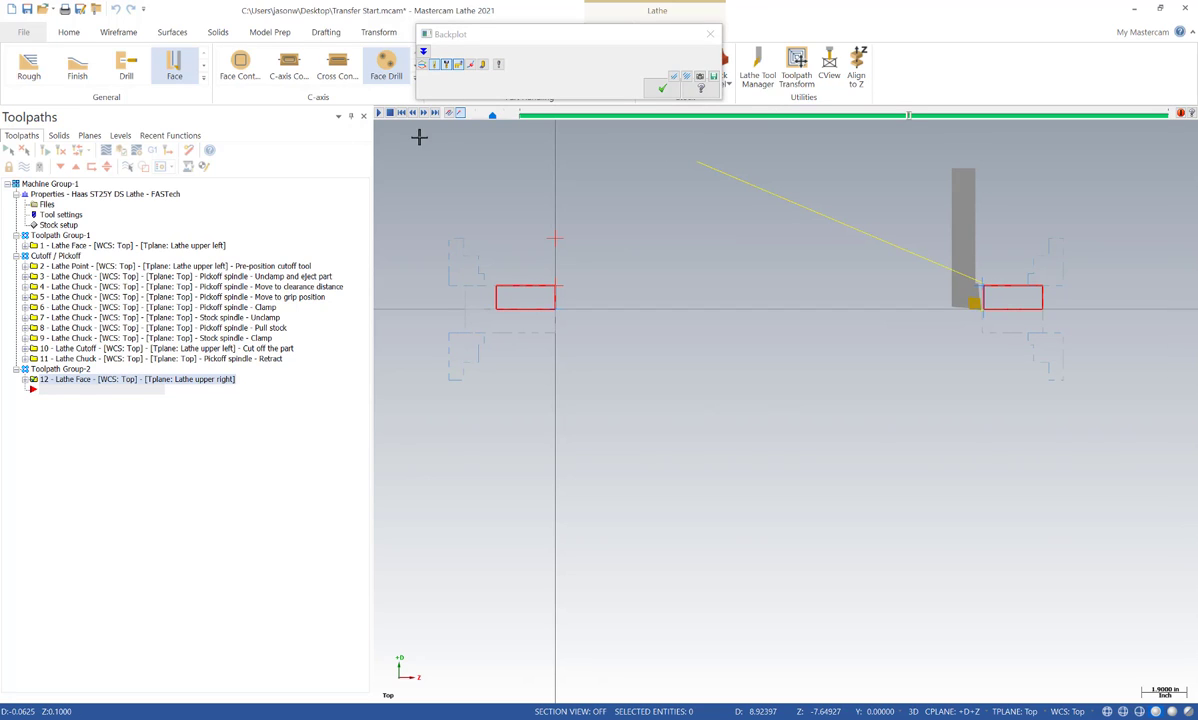
{"action": "left_click", "coordinate": [711, 34]}
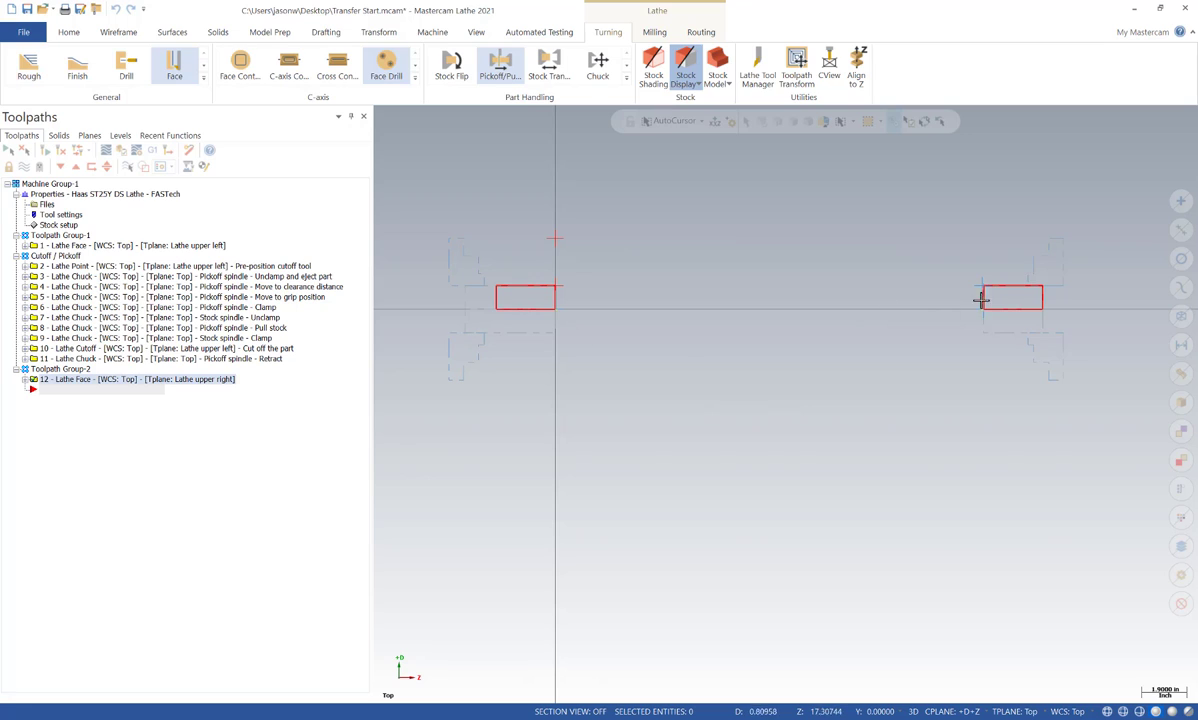
- Inspect the Lathe upper right plane in the Planes list
{"action": "left_click", "coordinate": [89, 136]}
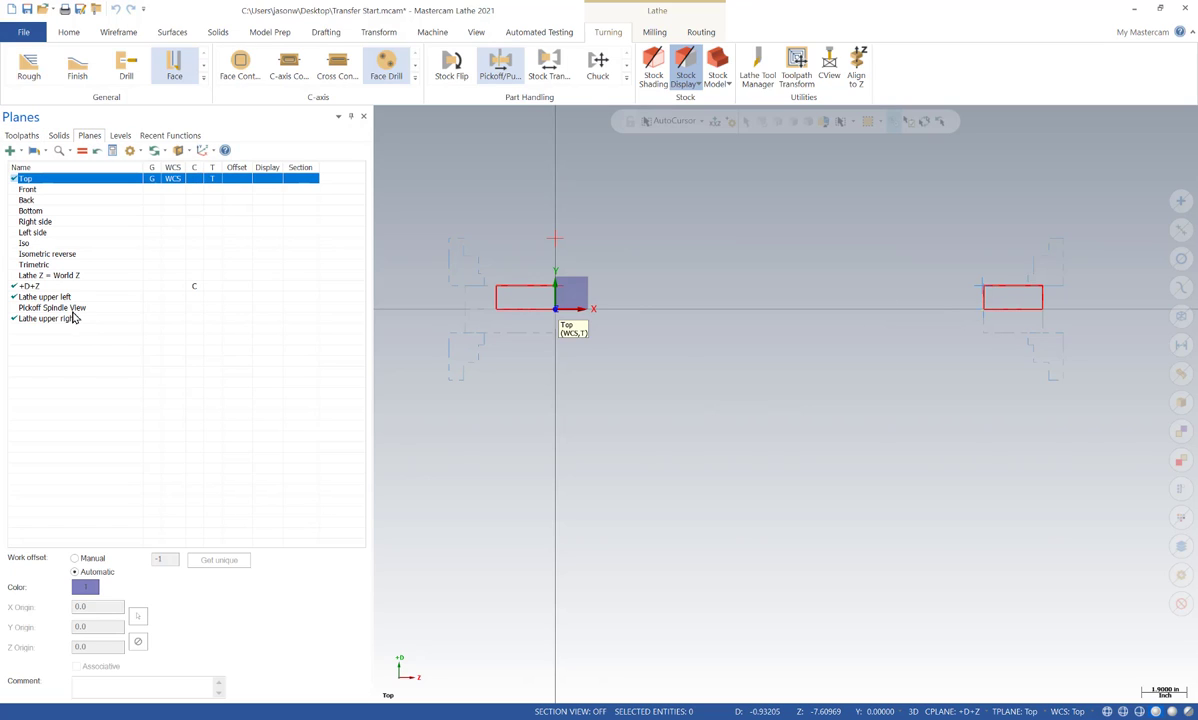
{"action": "left_click", "coordinate": [69, 318]}
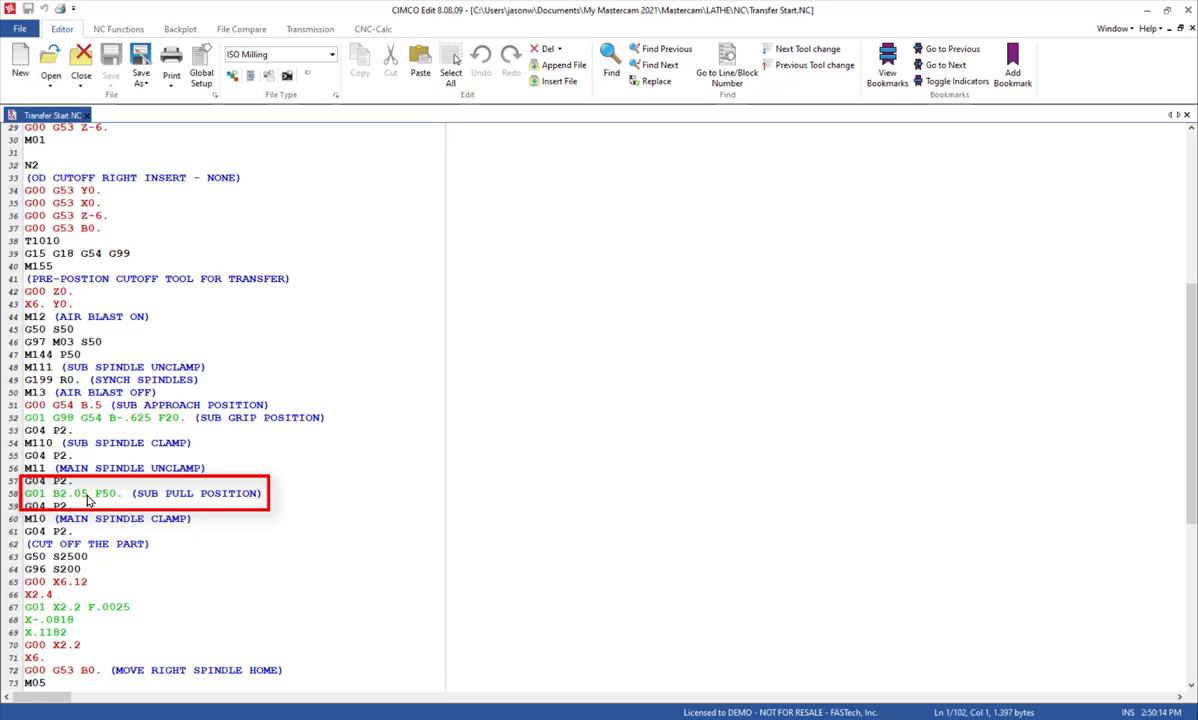
{"action": "scroll", "coordinate": [321, 484], "scroll_direction": "down", "scroll_amount": 3}
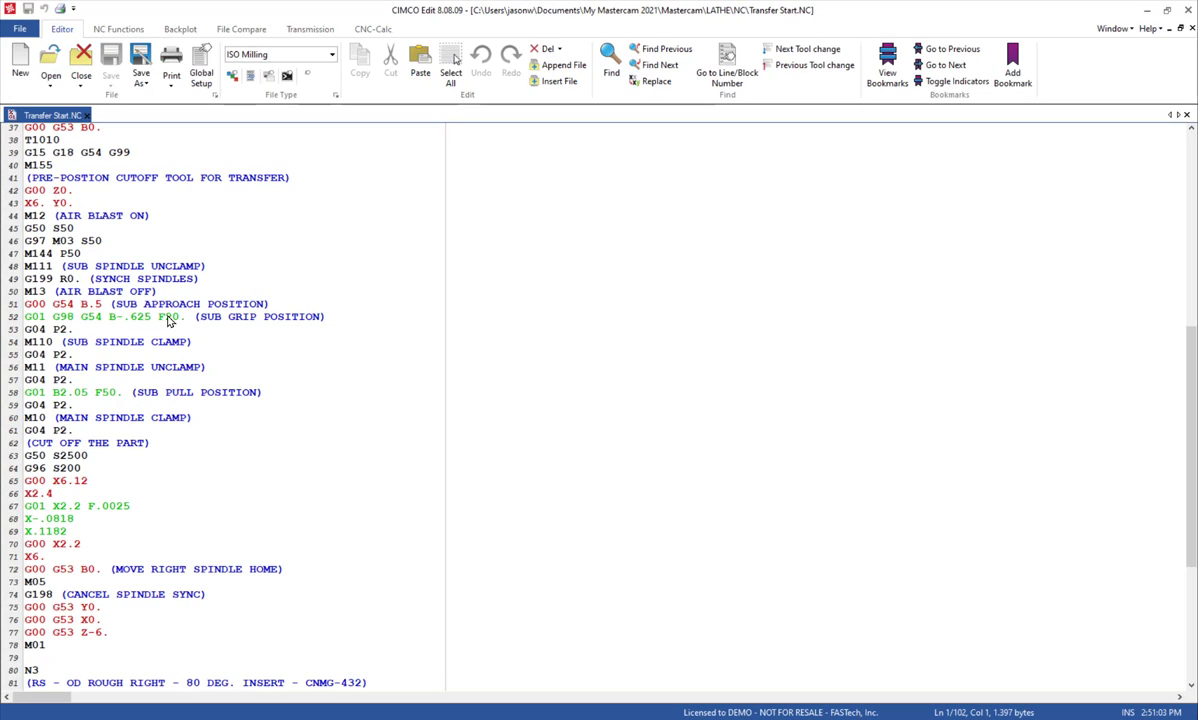
{"action": "left_click", "coordinate": [162, 317]}
{"action": "double_click", "coordinate": [168, 318]}
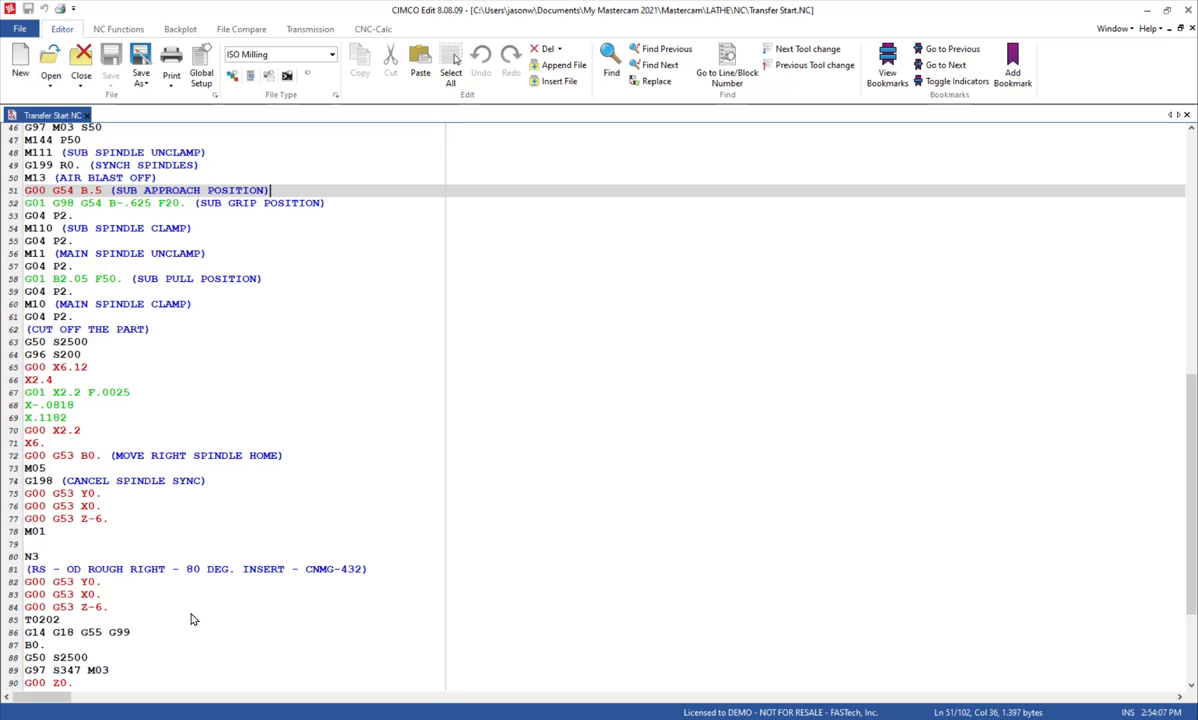
{"action": "key", "text": "ctrl+Down"}
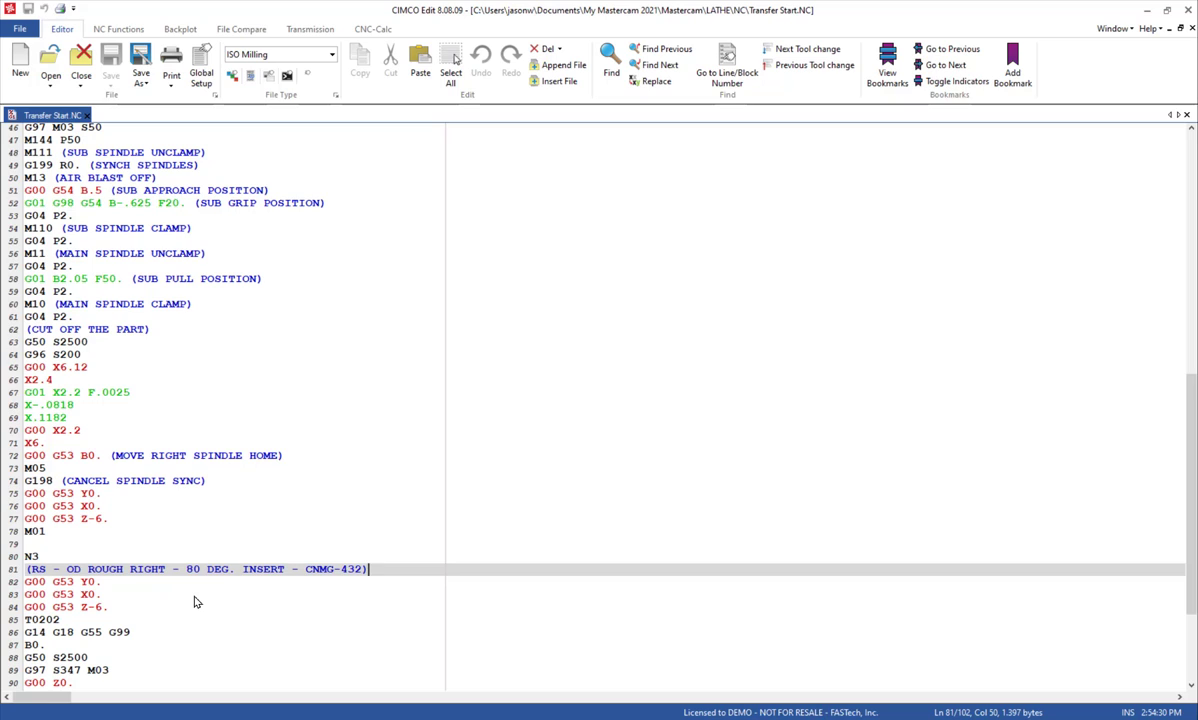